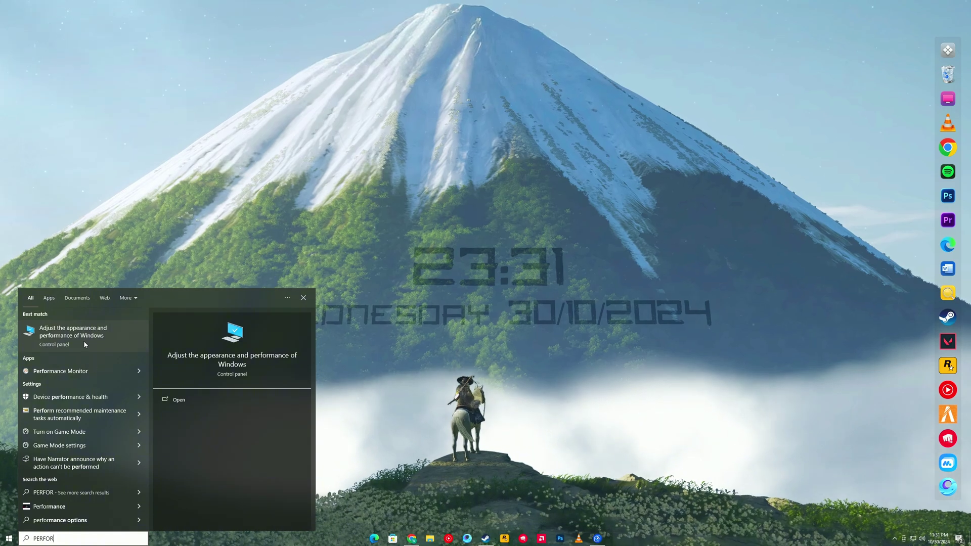
# Step: In the Windows performance options, enable taskbar thumbnail previews, mouse pointer shadows, thumbnails instead of icons, smooth font edges and smooth-scroll list boxes, and apply
pyautogui.click(85, 339)
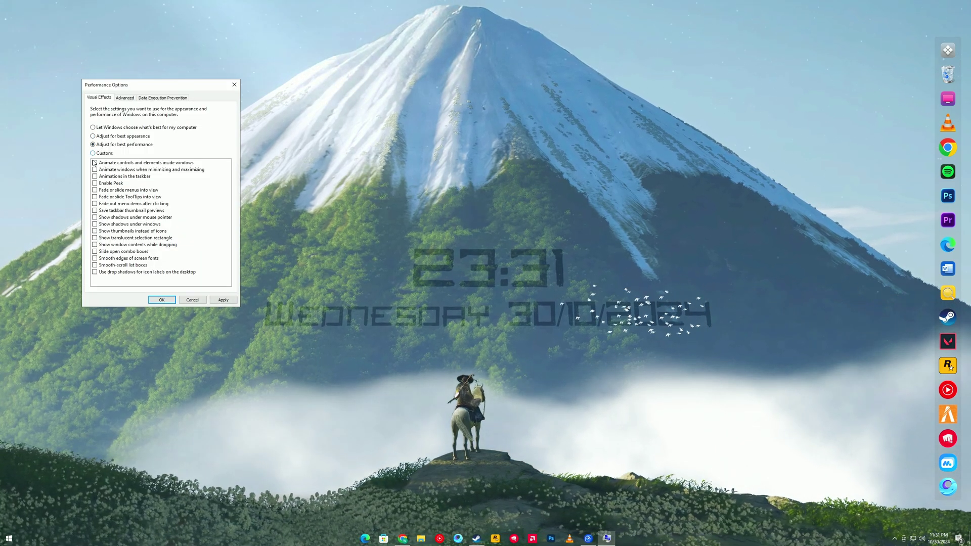
pyautogui.click(97, 231)
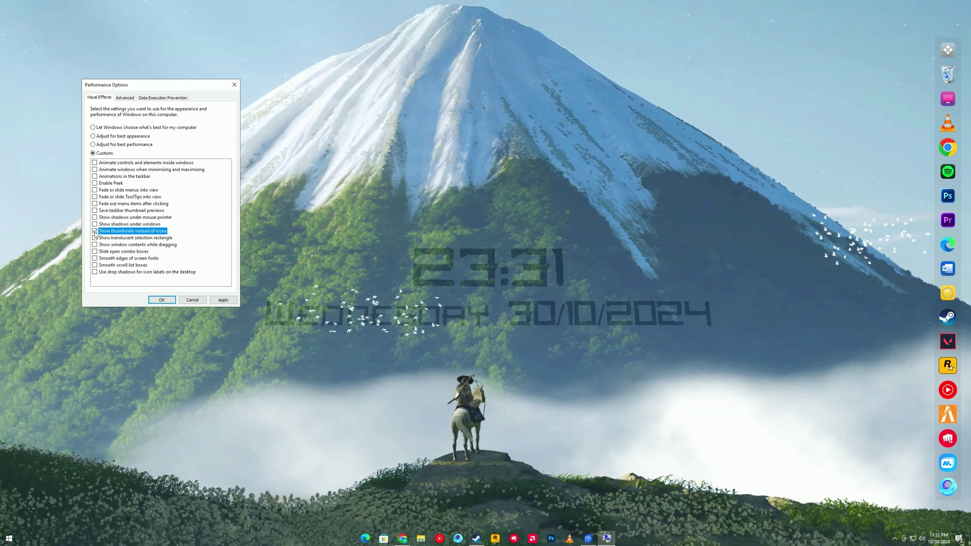
pyautogui.click(95, 265)
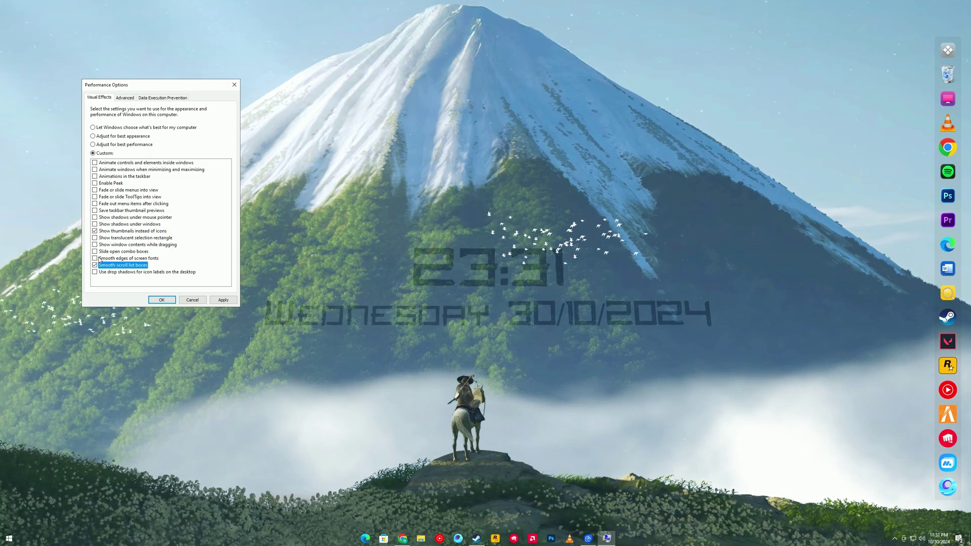
pyautogui.click(94, 258)
pyautogui.click(97, 218)
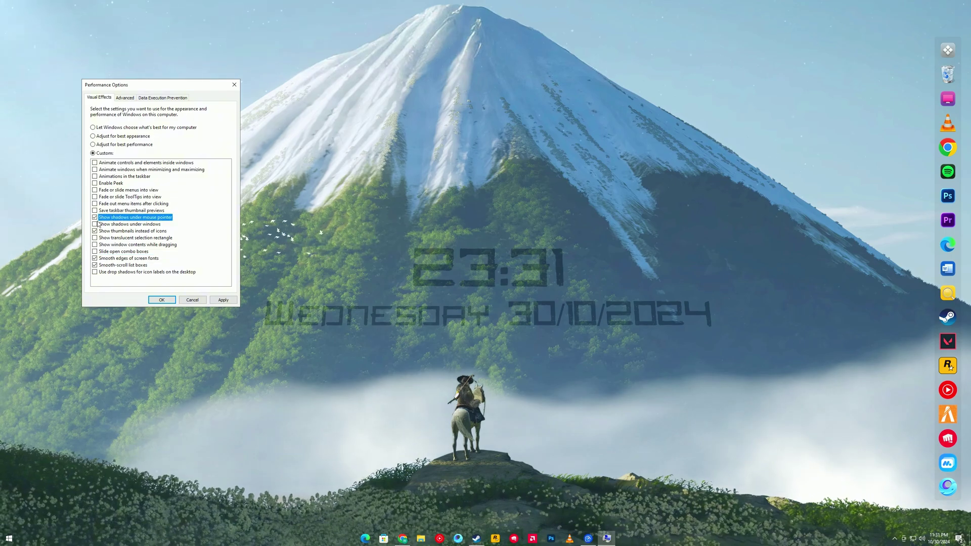
pyautogui.click(95, 210)
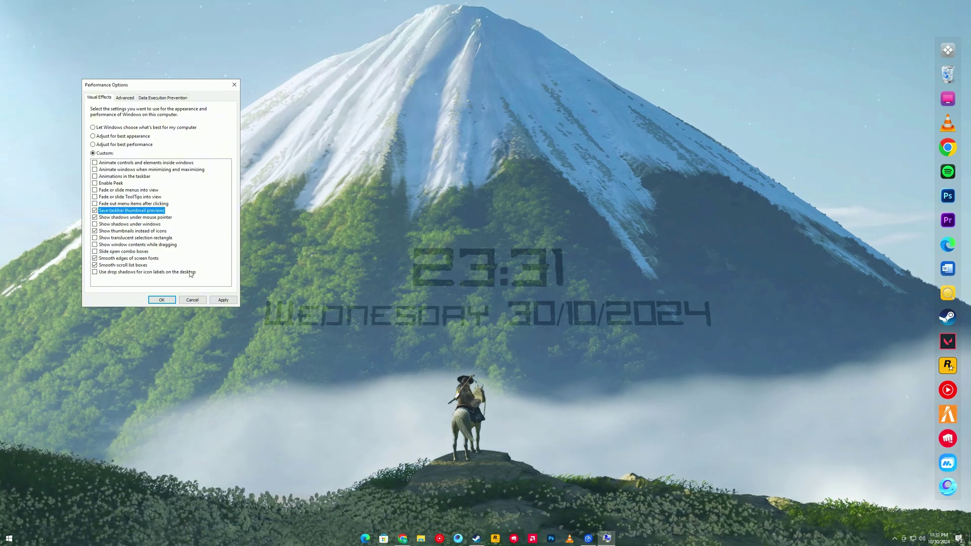
pyautogui.click(223, 299)
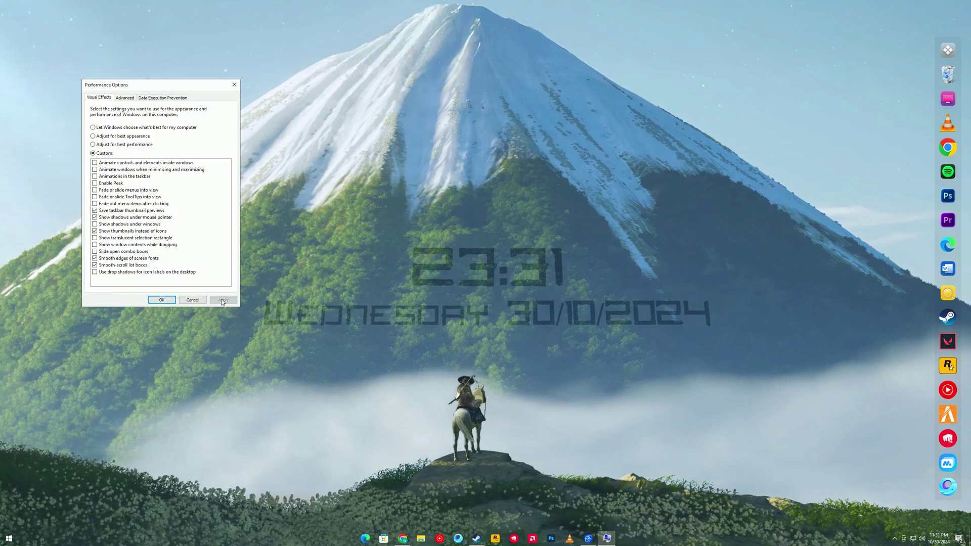
pyautogui.click(162, 300)
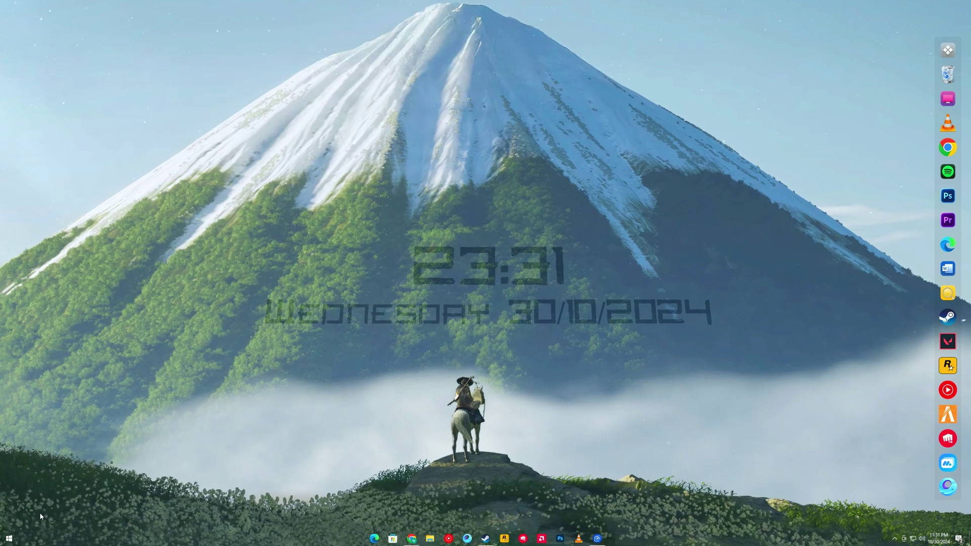
# Step: In System Configuration's advanced boot options, set the number of processors to 4, disable the maximum memory limit and save
pyautogui.click(10, 538)
pyautogui.write('MS')
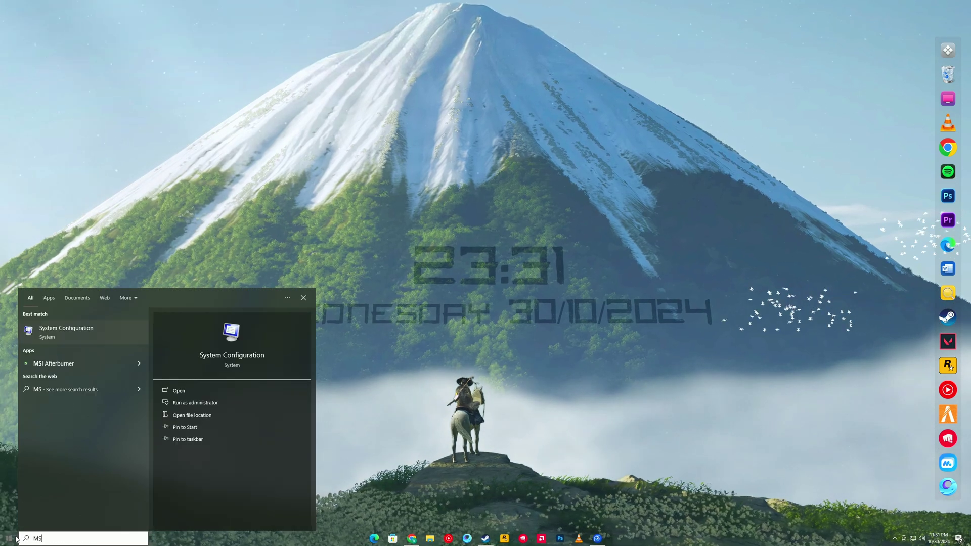
pyautogui.write(' CONFIG')
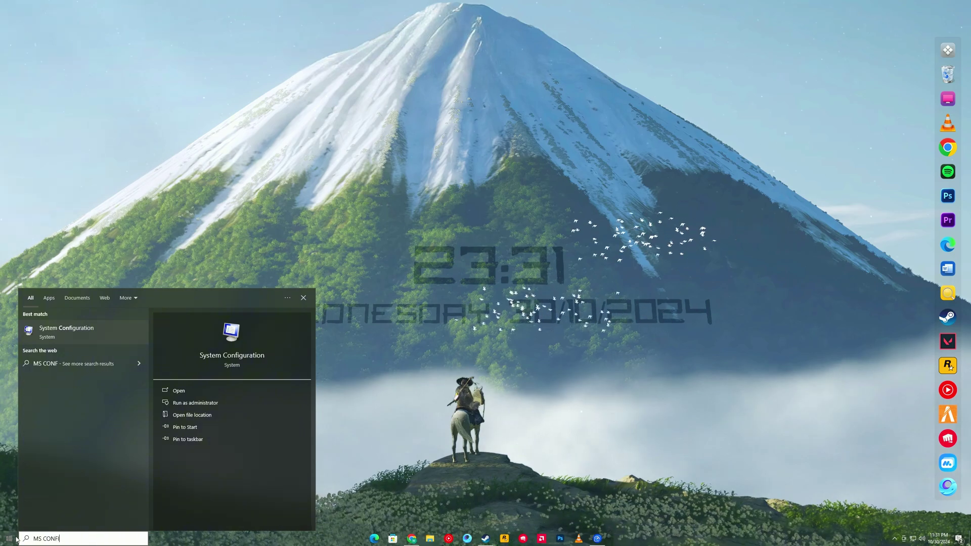
pyautogui.click(71, 337)
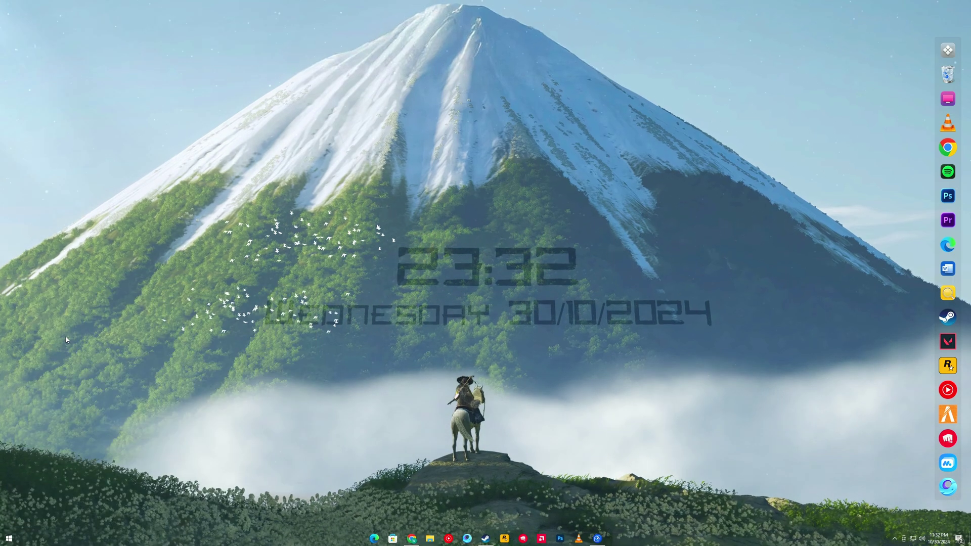
pyautogui.click(405, 210)
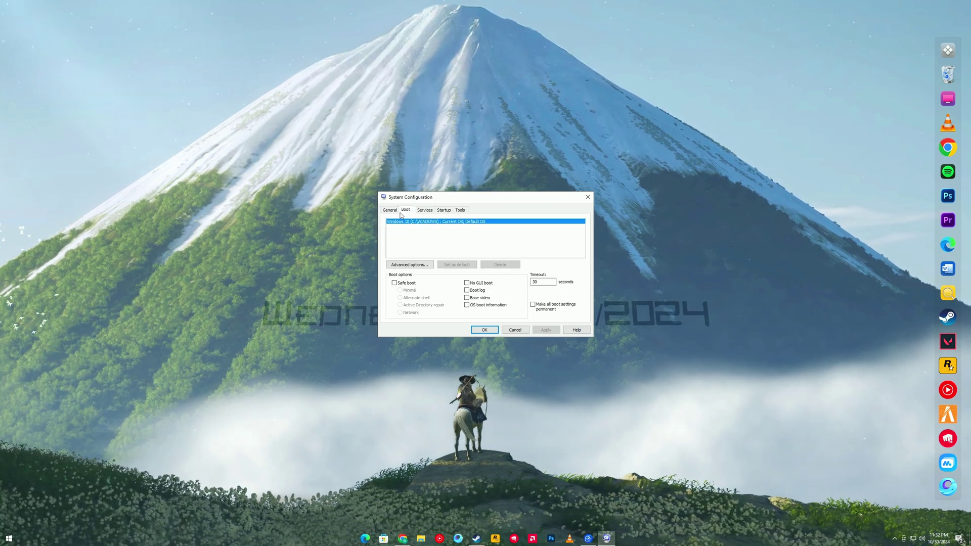
pyautogui.click(399, 264)
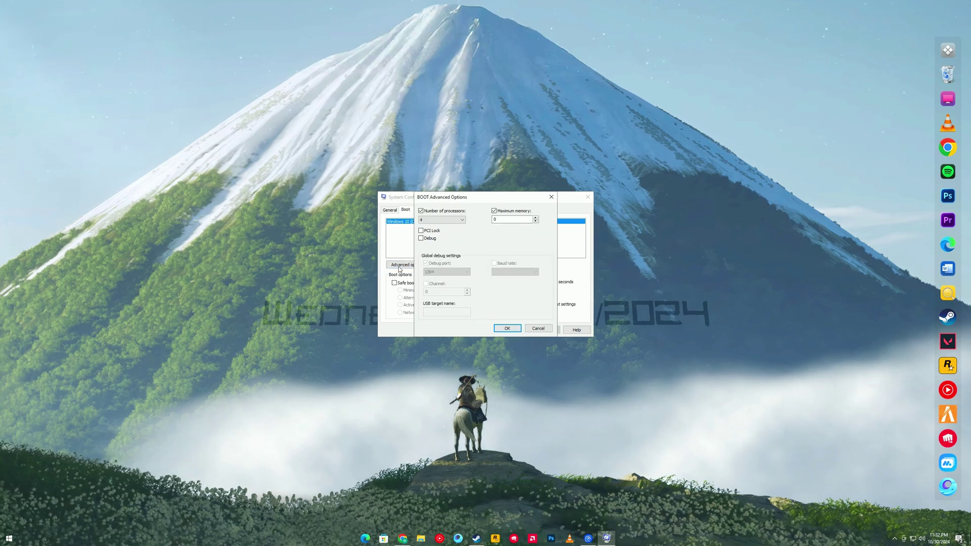
pyautogui.click(421, 211)
pyautogui.click(494, 212)
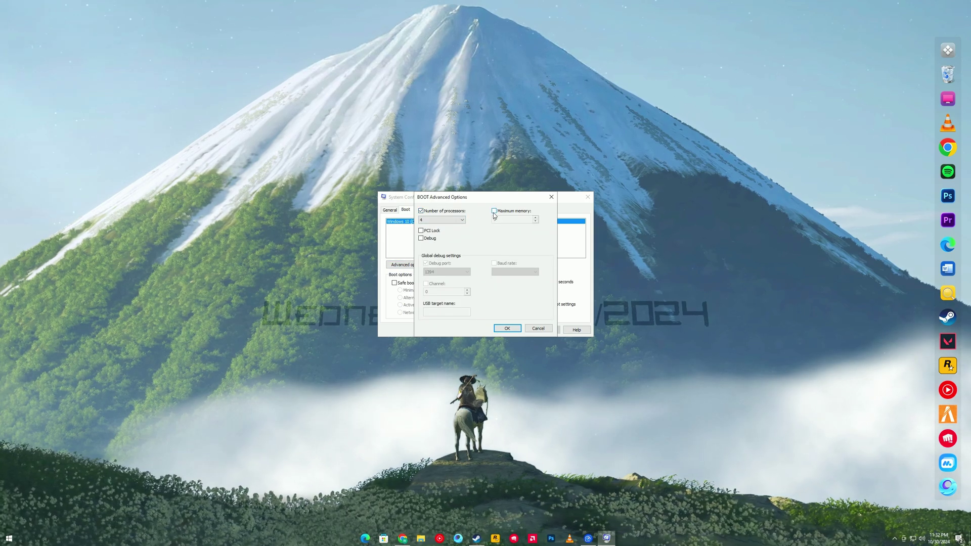
pyautogui.click(507, 328)
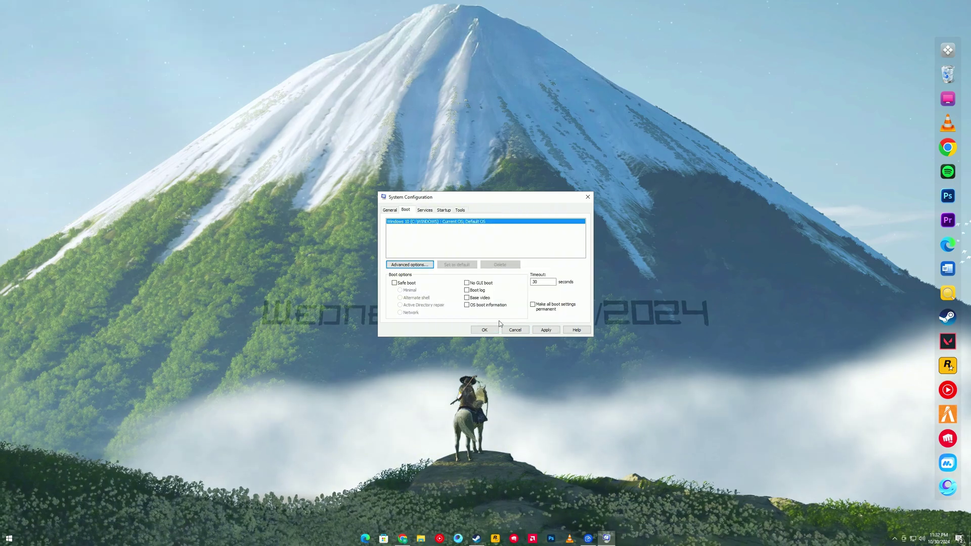
pyautogui.click(484, 330)
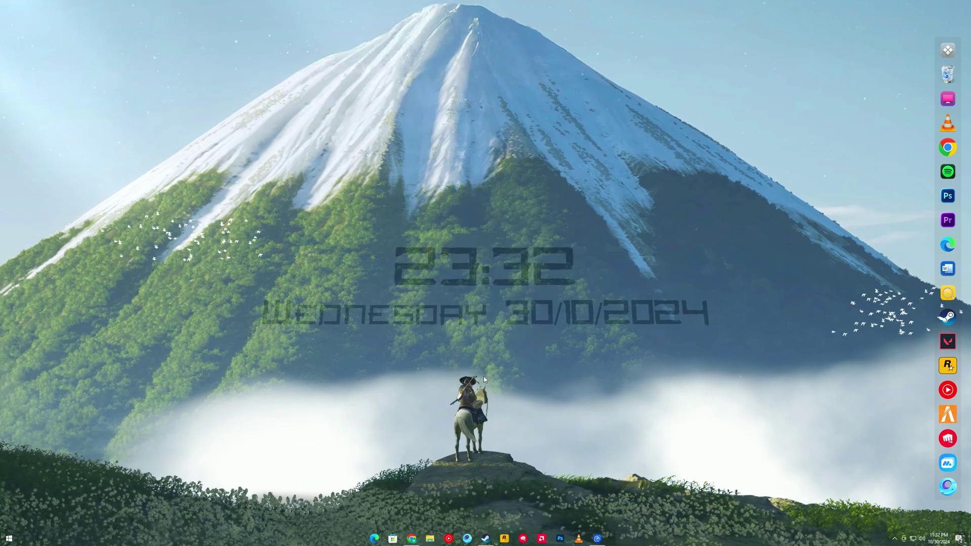
# Step: Open the Windows Graphics settings and try to add the PlayGTAV desktop app from the Grand Theft Auto V folder
pyautogui.click(10, 539)
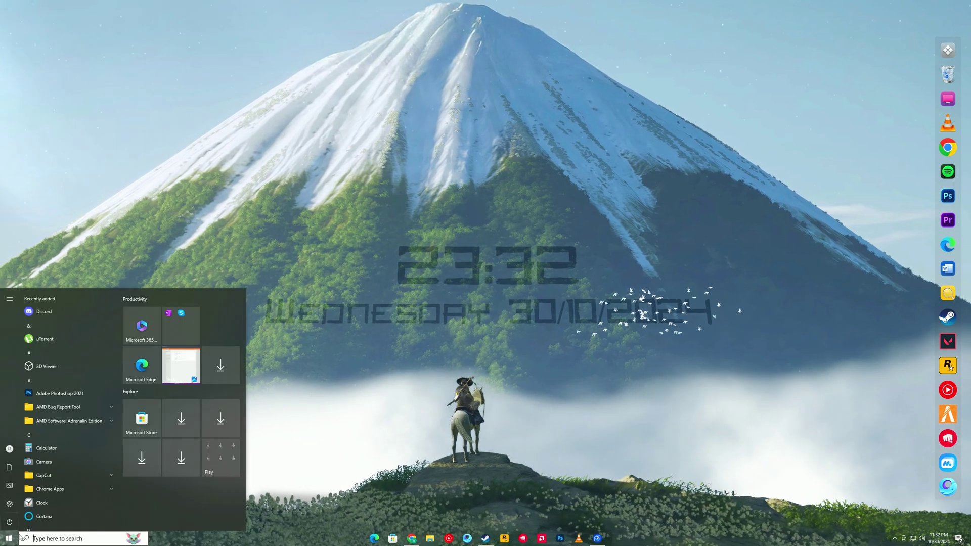
pyautogui.write('dPU')
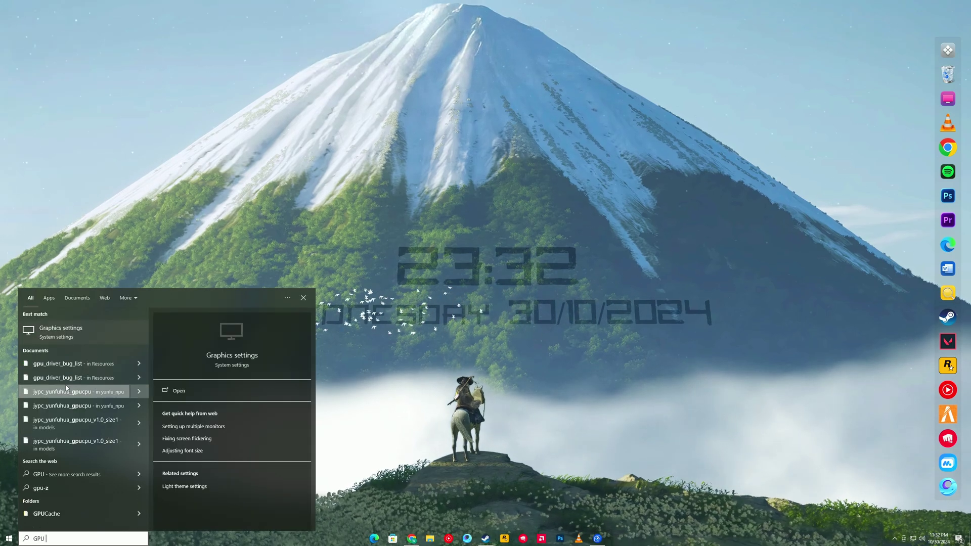
pyautogui.click(84, 333)
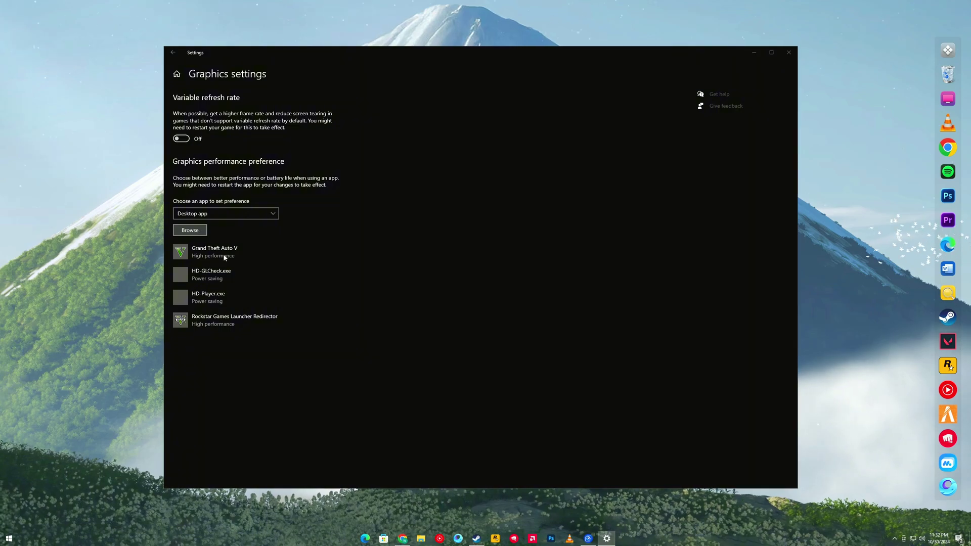
pyautogui.click(190, 230)
pyautogui.click(251, 178)
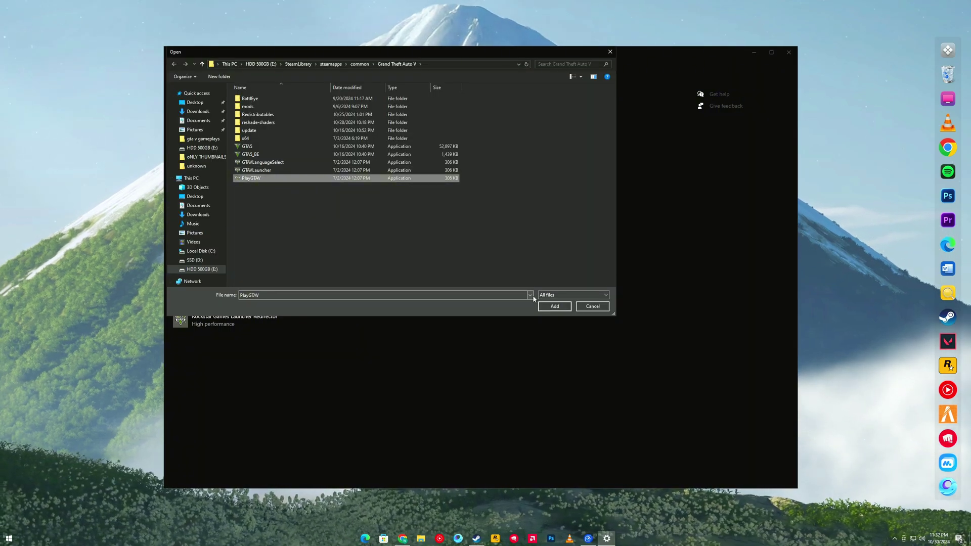
pyautogui.click(554, 305)
# Step: Save Grand Theft Auto V's graphics preference as High performance and close the settings
pyautogui.click(212, 265)
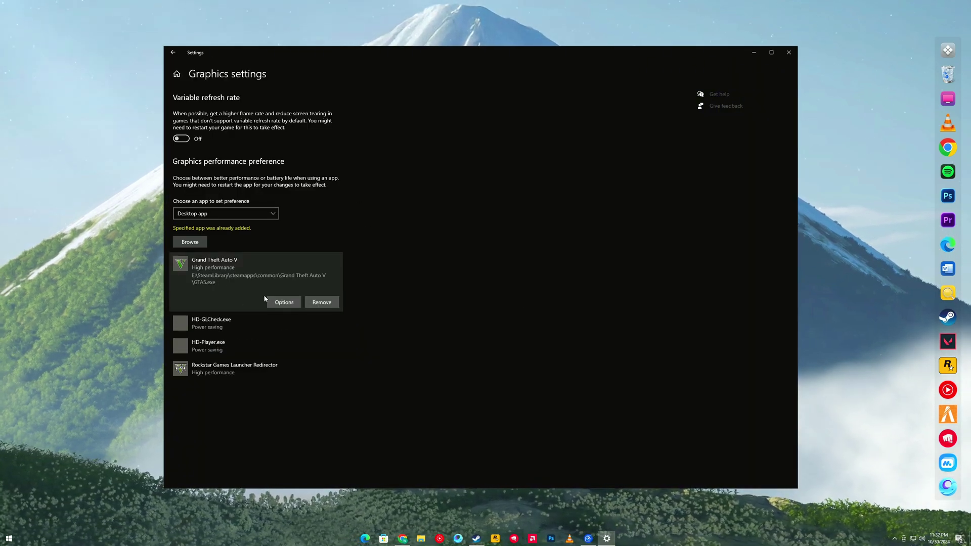
pyautogui.click(276, 302)
pyautogui.click(433, 312)
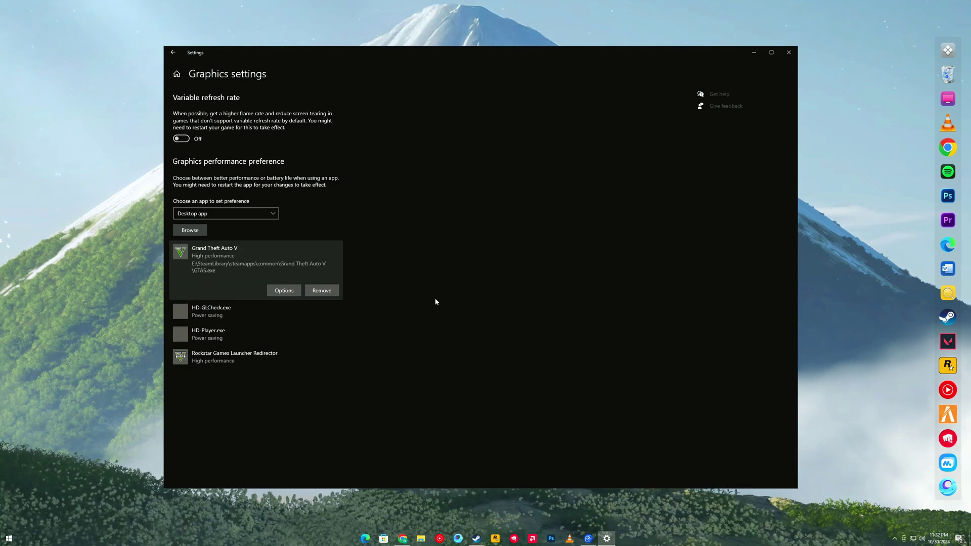
pyautogui.click(787, 53)
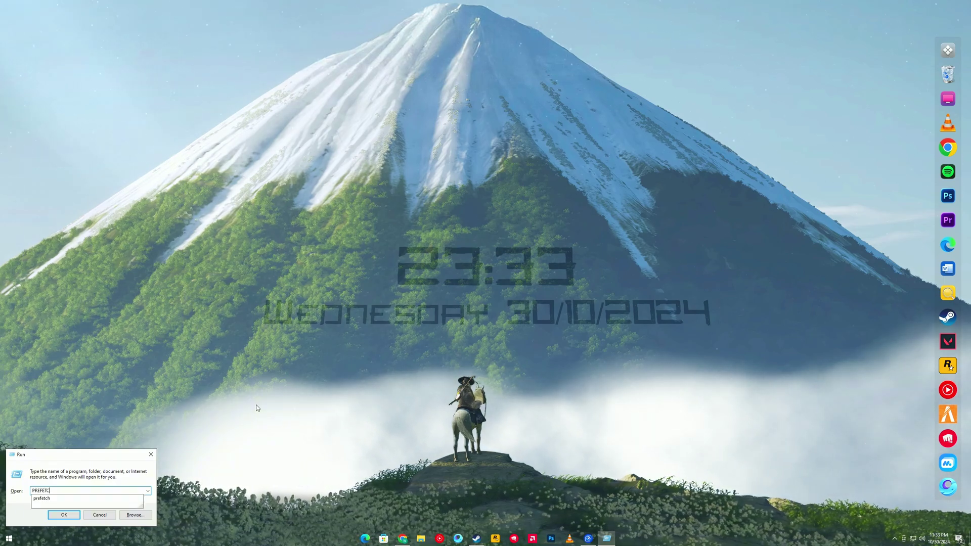
# Step: Open the Windows prefetch folder with access granted, delete all its files while skipping those in use, and close it
pyautogui.press('Return')
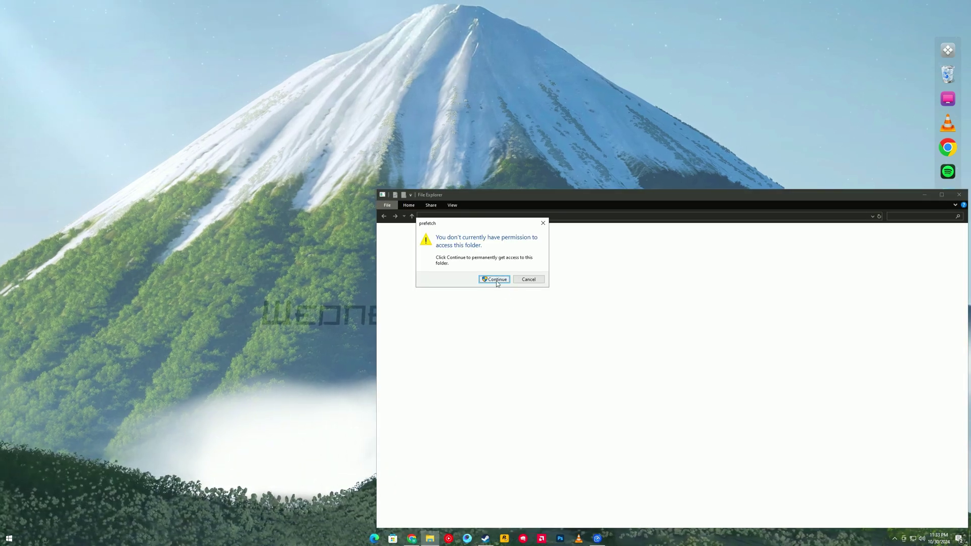
pyautogui.click(497, 277)
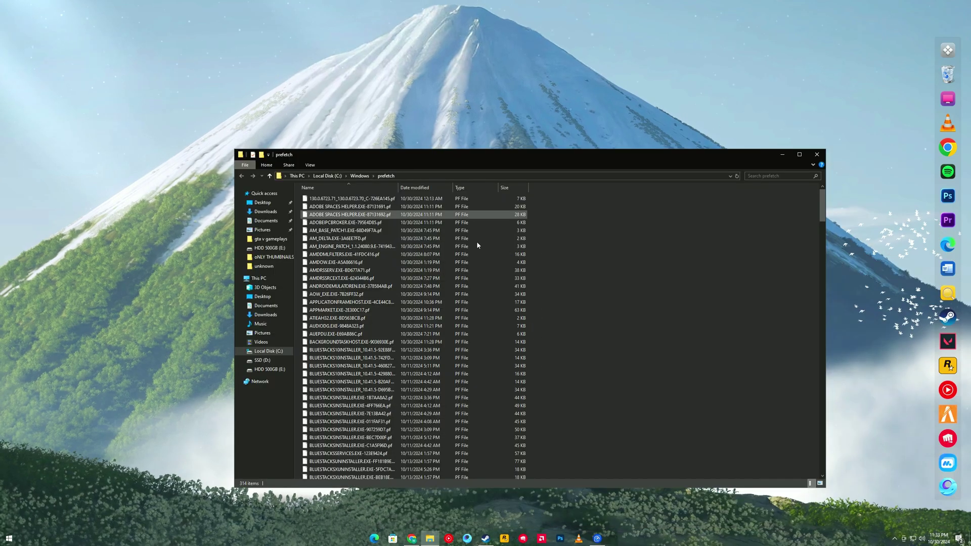
pyautogui.click(411, 265)
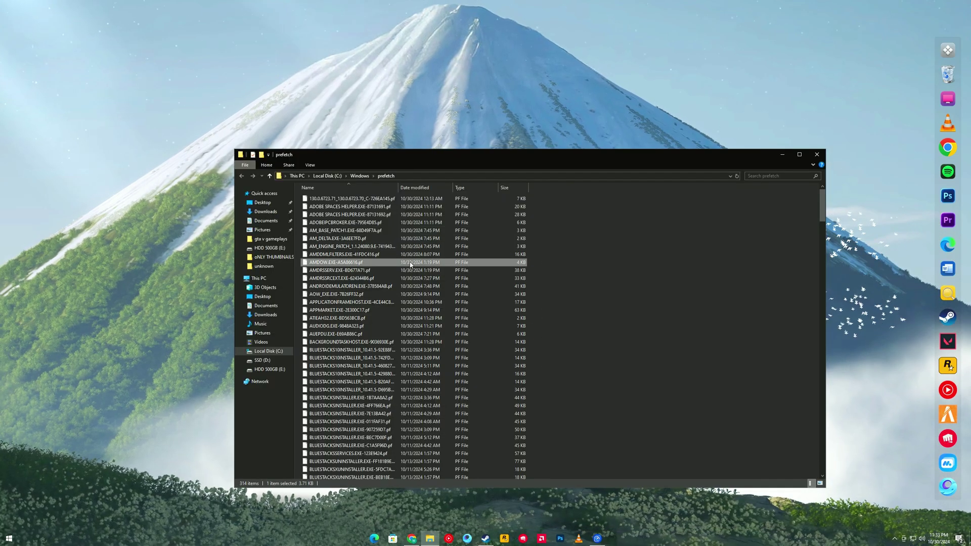
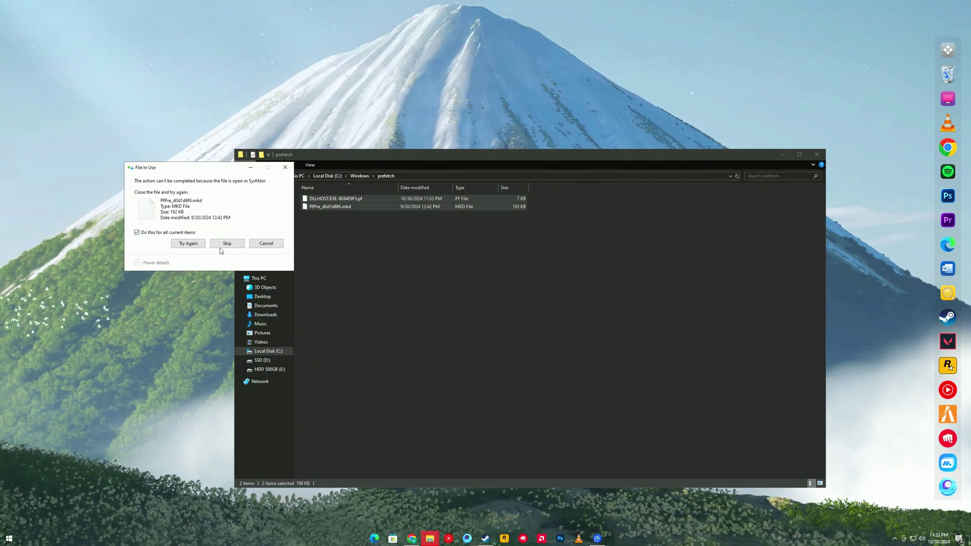
pyautogui.click(225, 244)
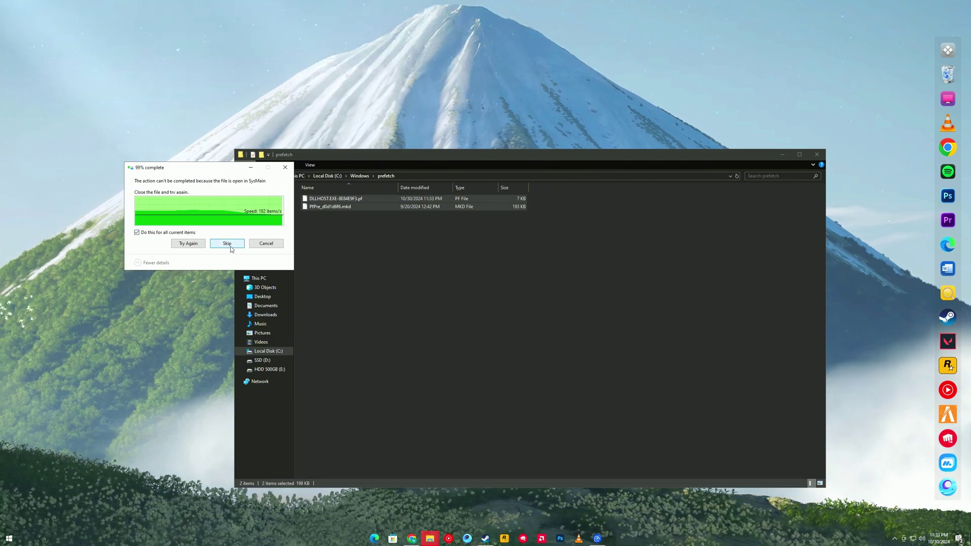
pyautogui.click(815, 155)
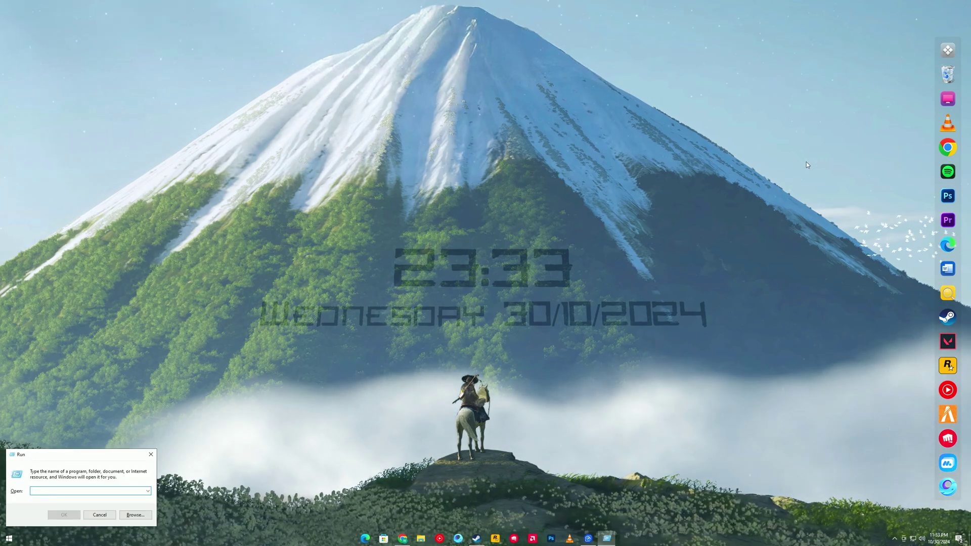
# Step: Open the Windows Temp folder, delete everything in it while skipping the file in use, and close it
pyautogui.write('TEMP')
pyautogui.press('Return')
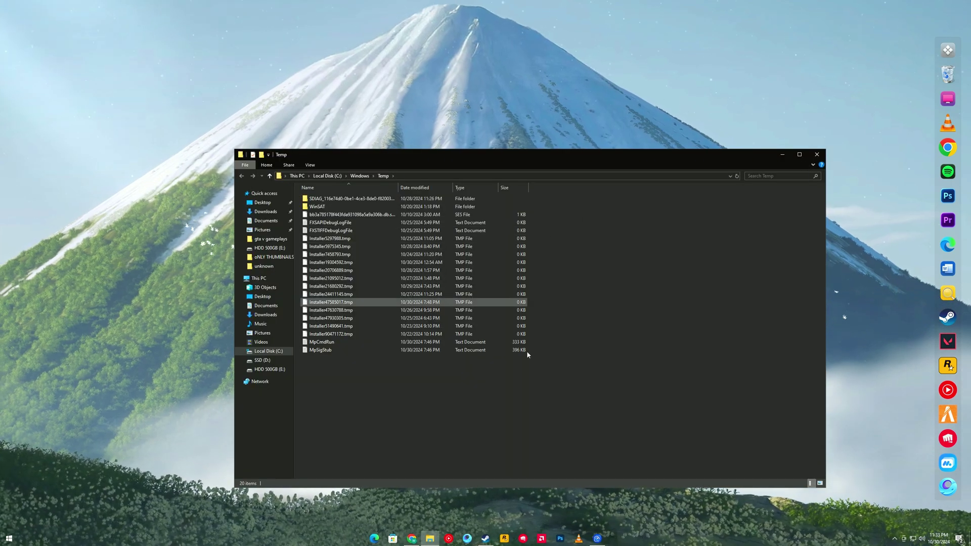
pyautogui.moveTo(581, 422); pyautogui.dragTo(385, 212)
pyautogui.rightClick(385, 211)
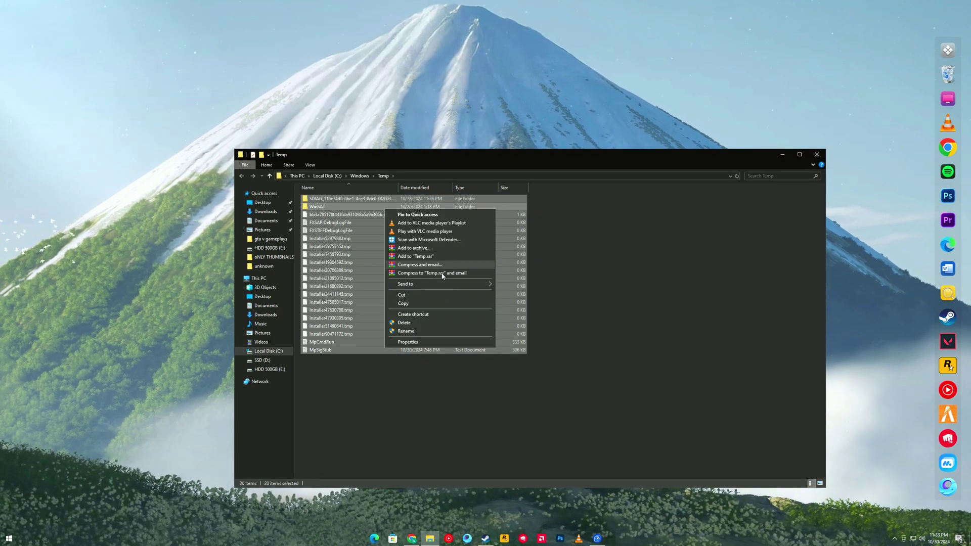
pyautogui.click(404, 317)
pyautogui.click(468, 231)
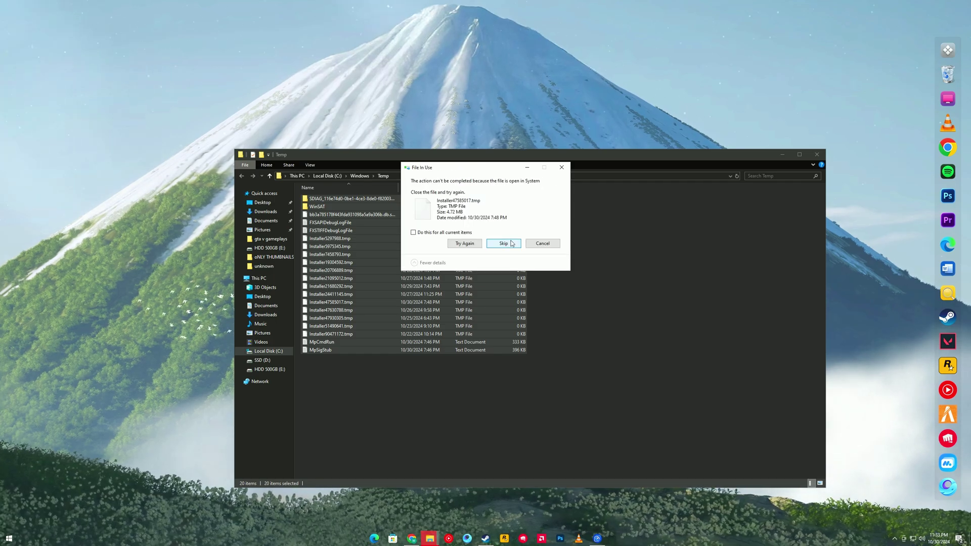
pyautogui.click(502, 245)
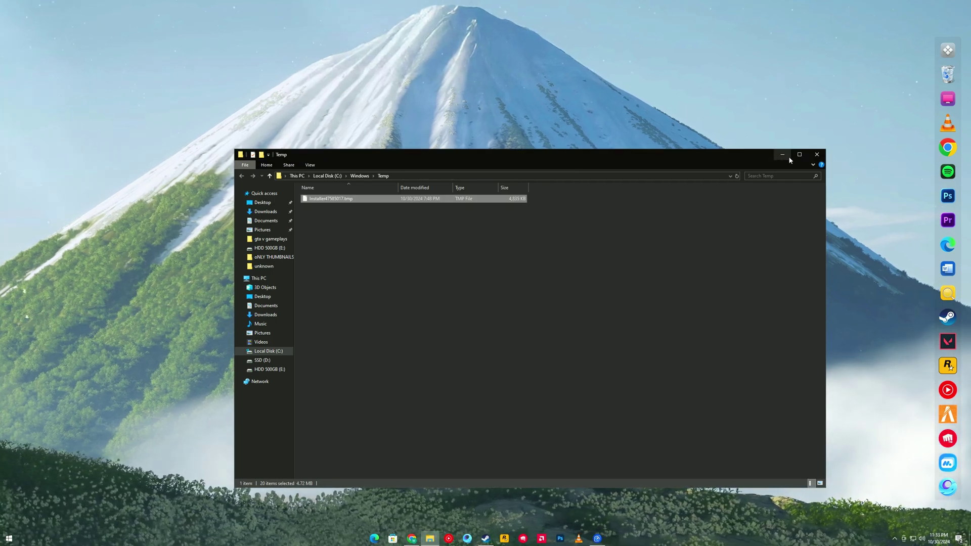
pyautogui.click(816, 154)
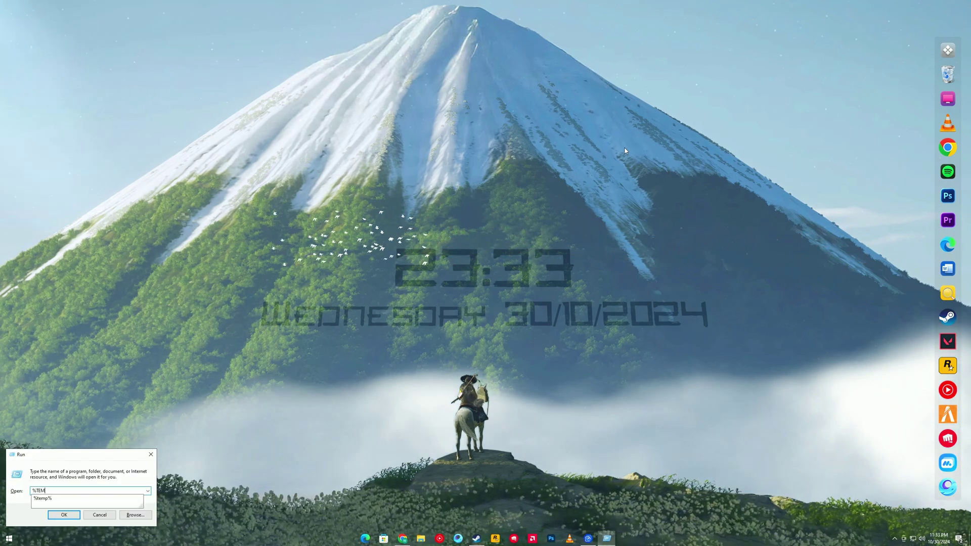
# Step: Open the user's %TEMP% folder, delete all its contents with administrator permission while skipping the file in use, and close it
pyautogui.press('Return')
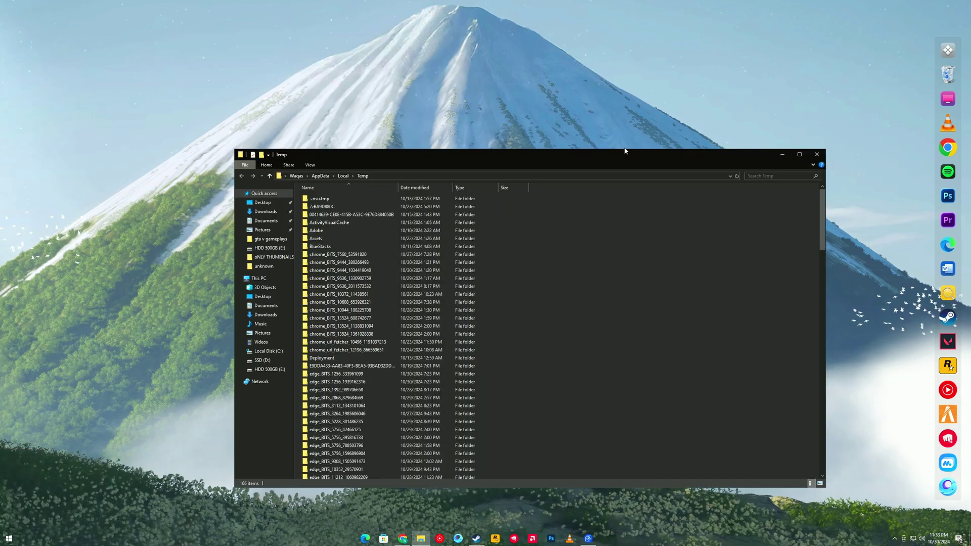
pyautogui.click(351, 276)
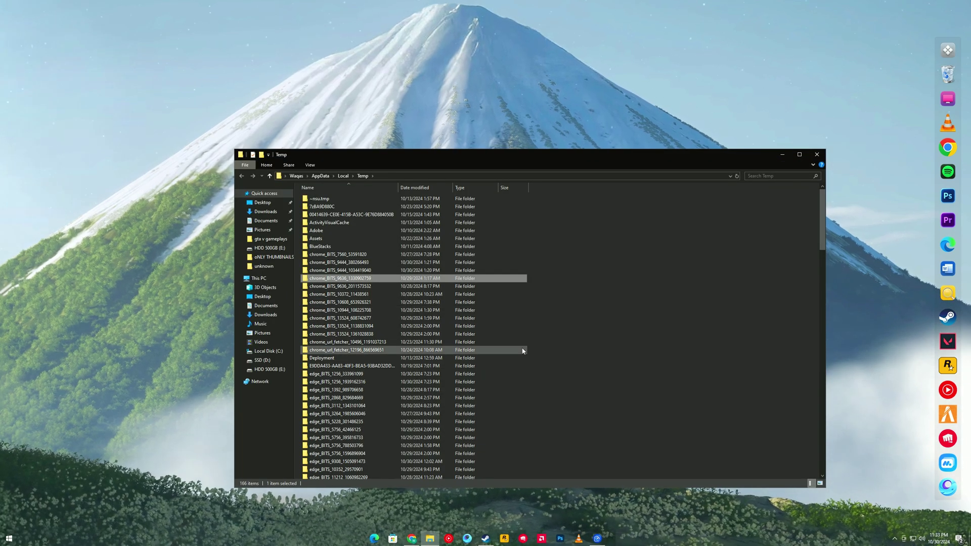
pyautogui.hotkey('ctrl', 'a')
pyautogui.rightClick(424, 271)
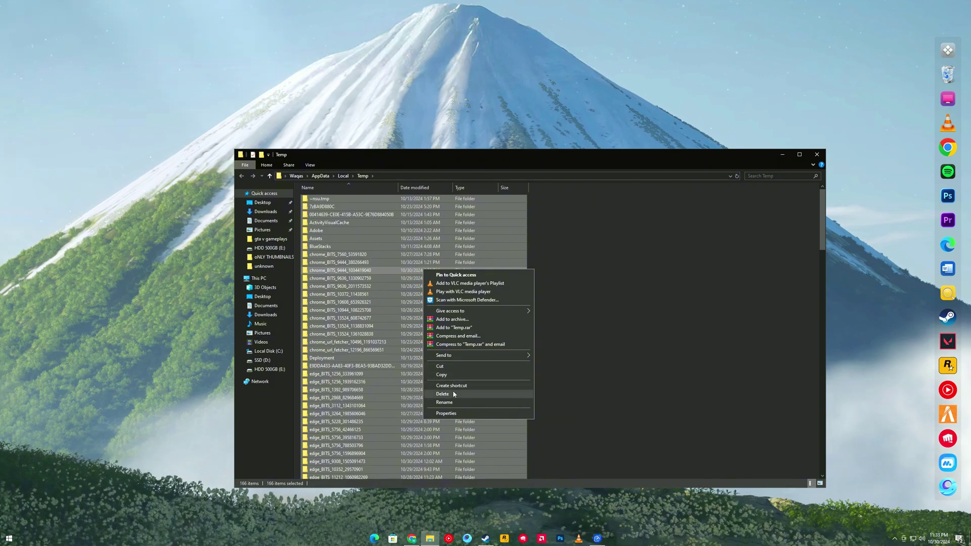
pyautogui.click(453, 394)
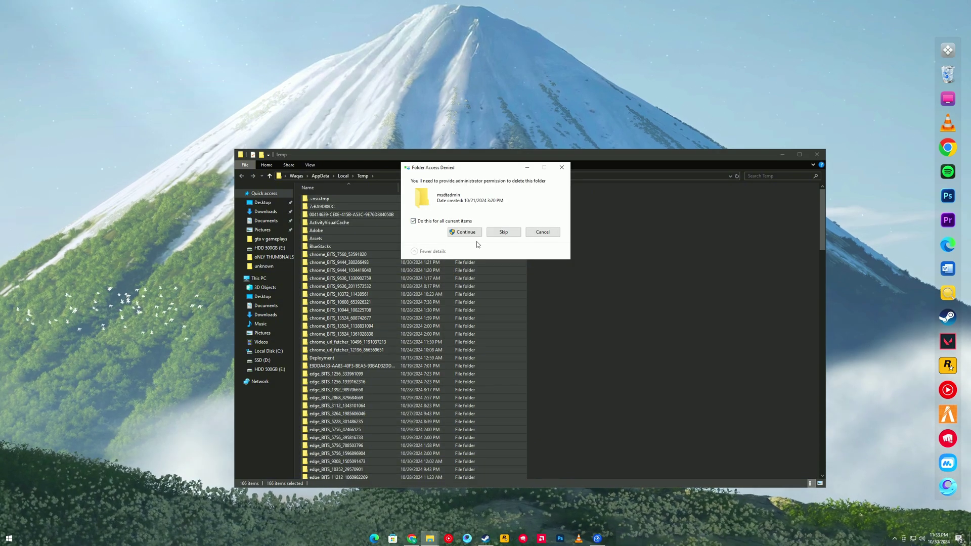
pyautogui.click(476, 232)
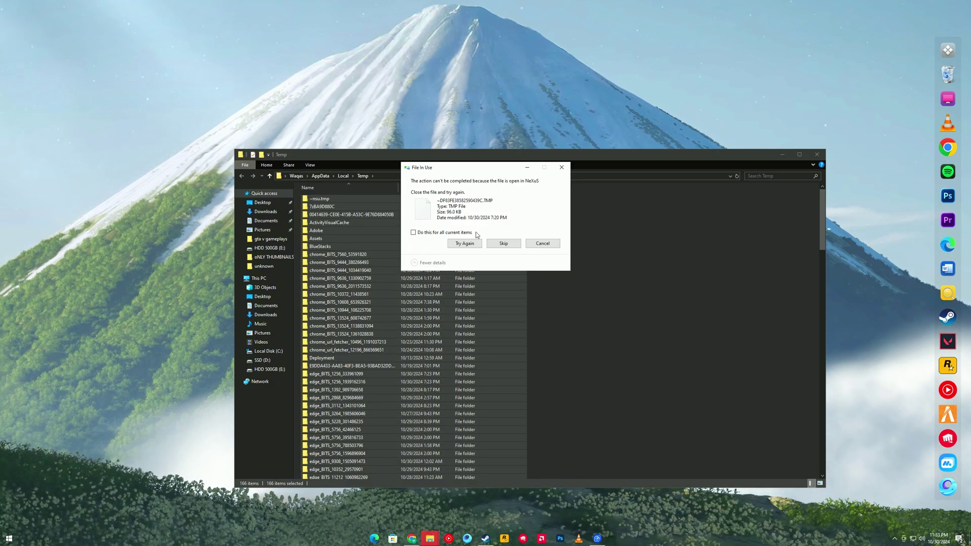
pyautogui.click(503, 244)
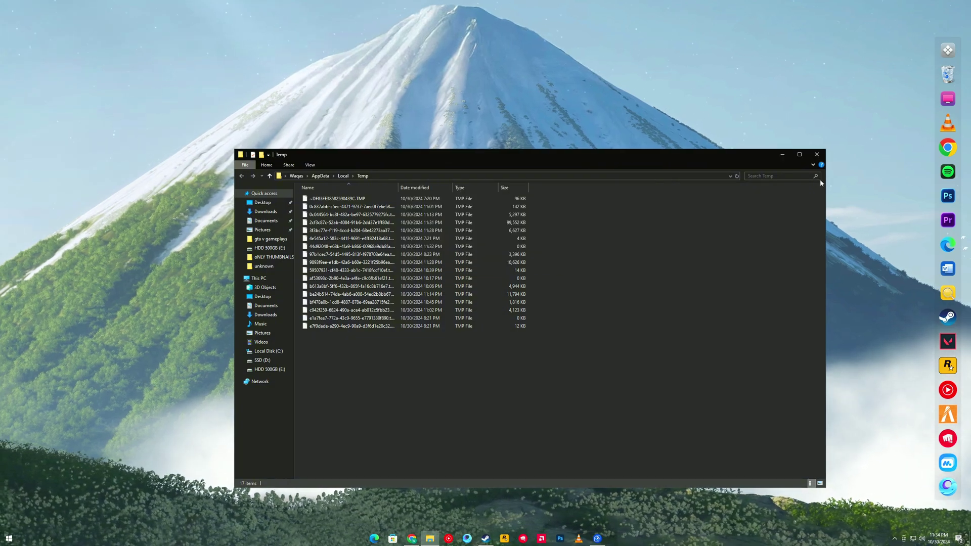
pyautogui.click(817, 155)
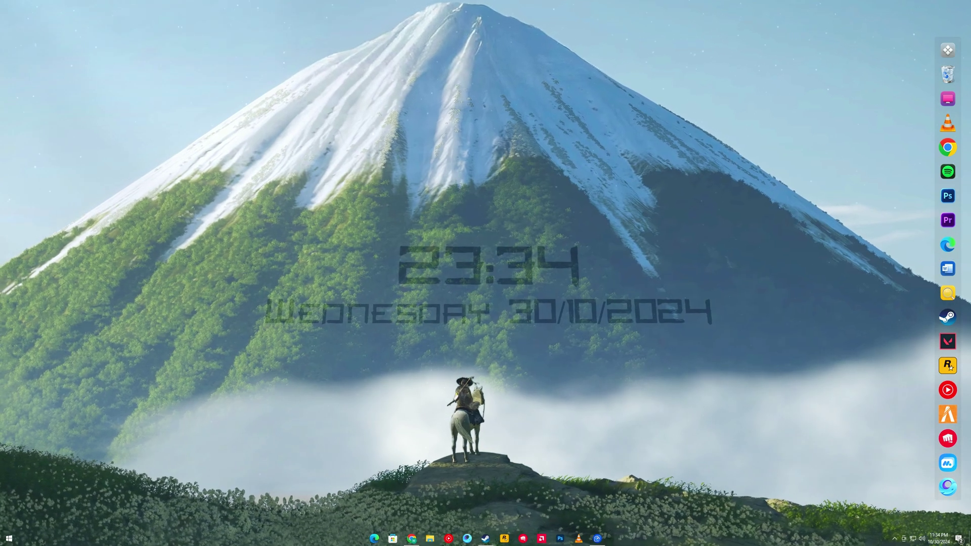
# Step: Find the Delete cookies or temporary files setting, delete the browsing history in Internet Properties, and close the dialog
pyautogui.click(9, 538)
pyautogui.write('TEMPFILE')
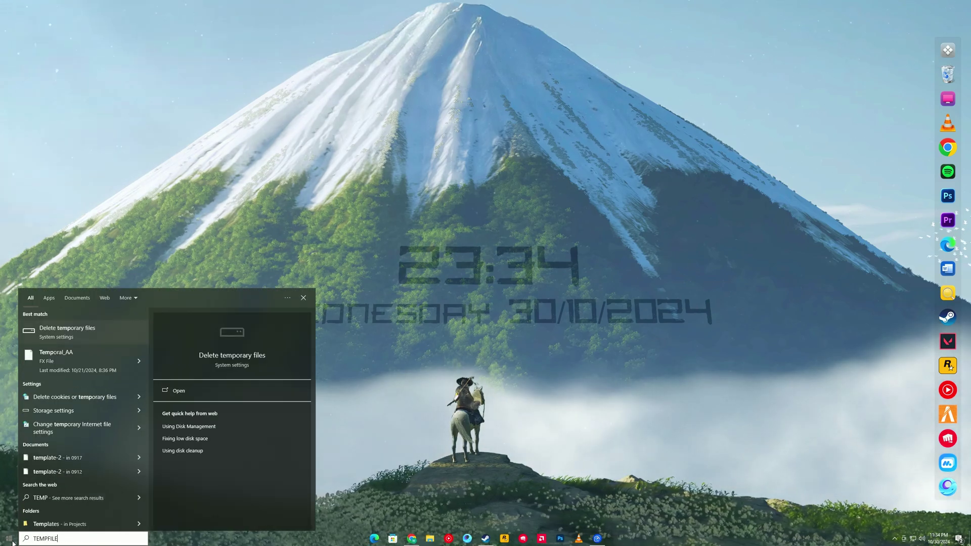
pyautogui.write('S')
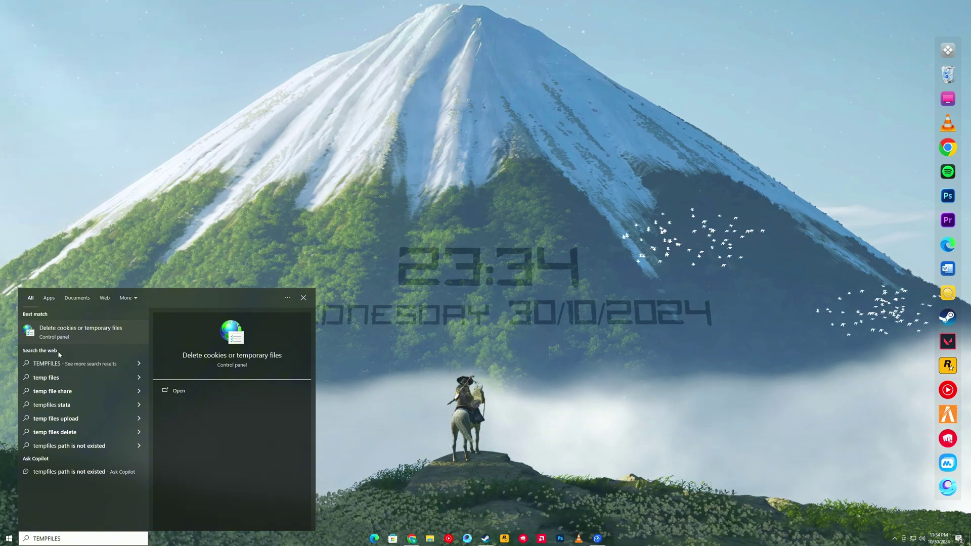
pyautogui.click(76, 331)
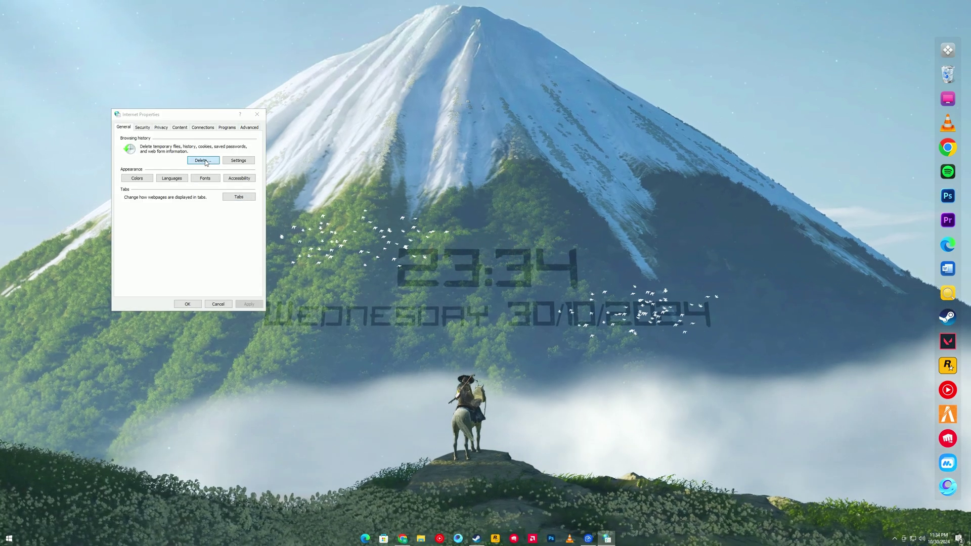
pyautogui.click(203, 160)
pyautogui.click(201, 290)
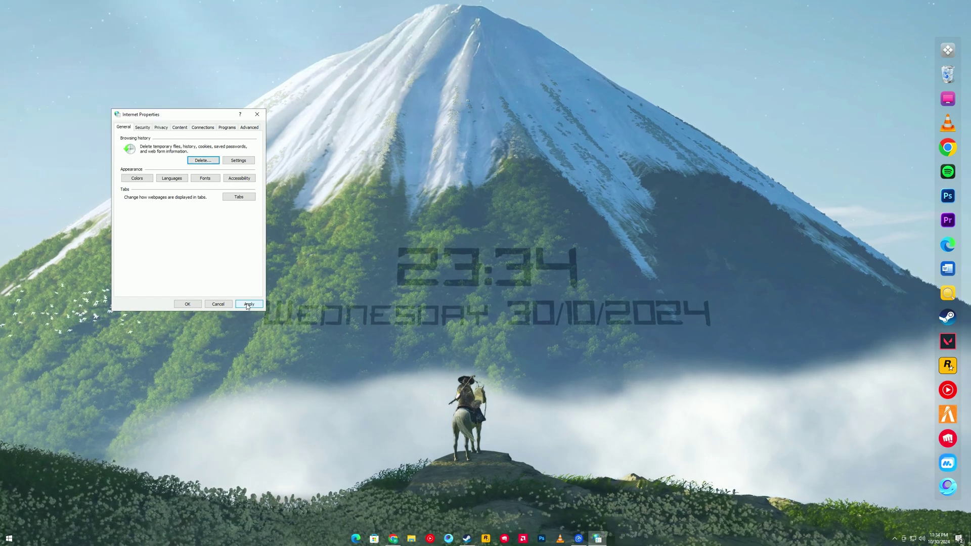
pyautogui.click(187, 303)
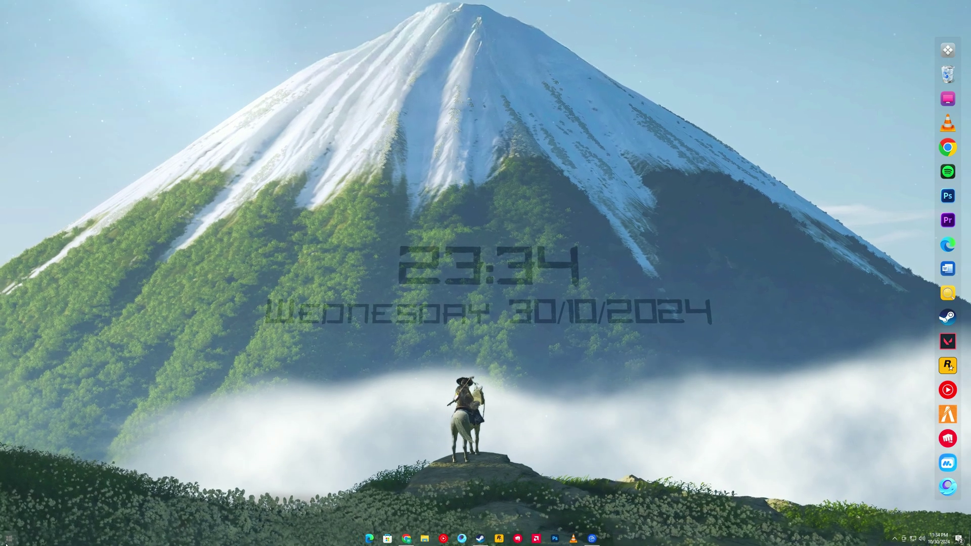
# Step: Open the Delete temporary files storage settings and remove the preselected temporary files, including Windows Update Cleanup, Thumbnails and DirectX Shader Cache
pyautogui.click(9, 539)
pyautogui.write('TEMP')
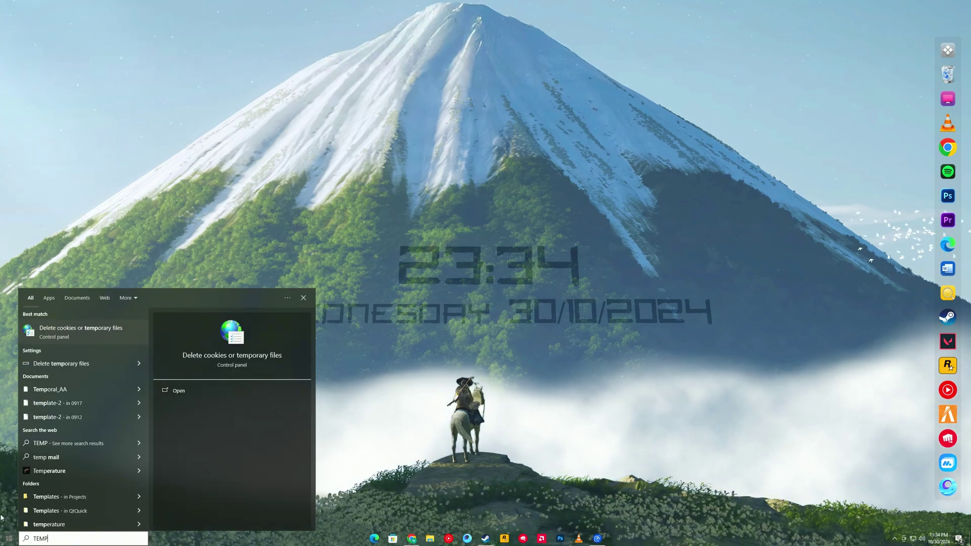
pyautogui.click(47, 363)
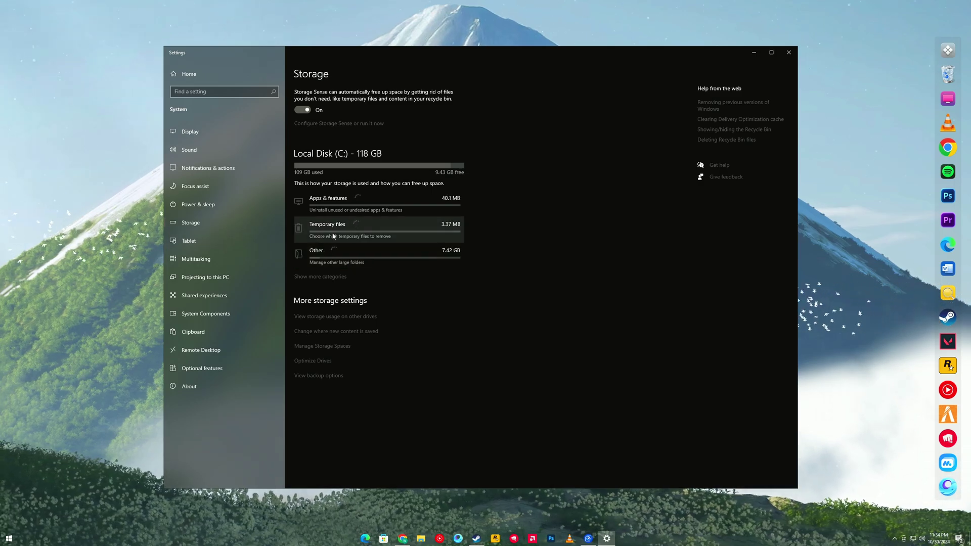
pyautogui.click(375, 261)
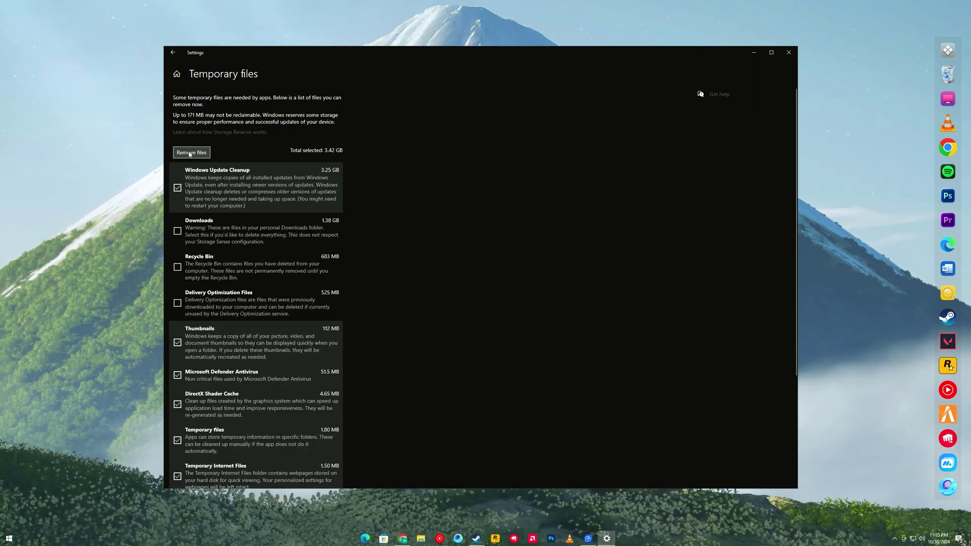
pyautogui.click(190, 153)
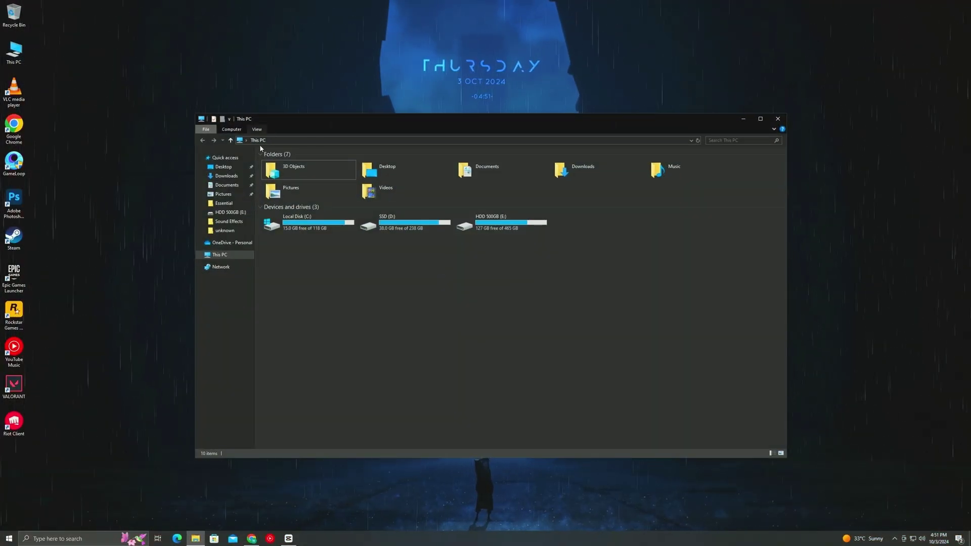
# Step: Go from This PC to the Apps & features settings and open Programs and Features
pyautogui.click(231, 129)
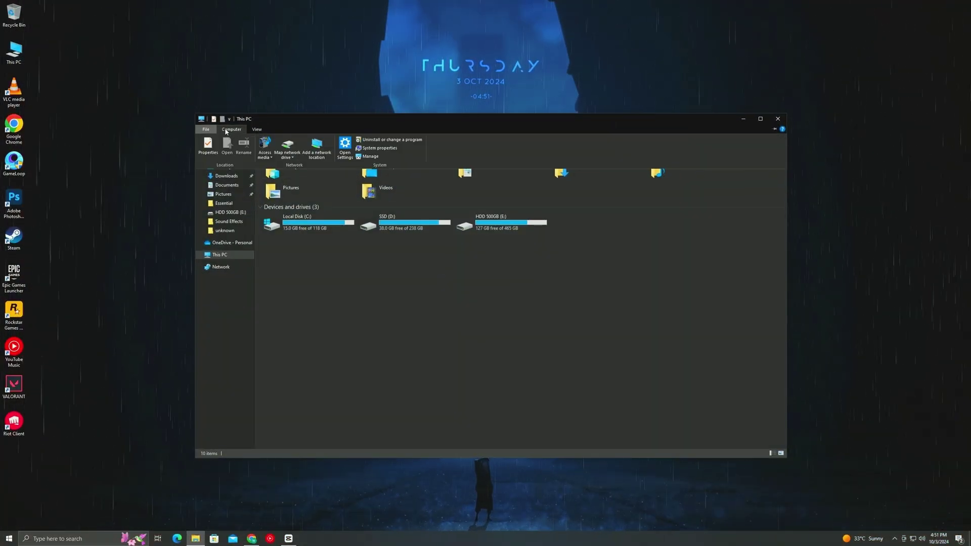
pyautogui.click(396, 144)
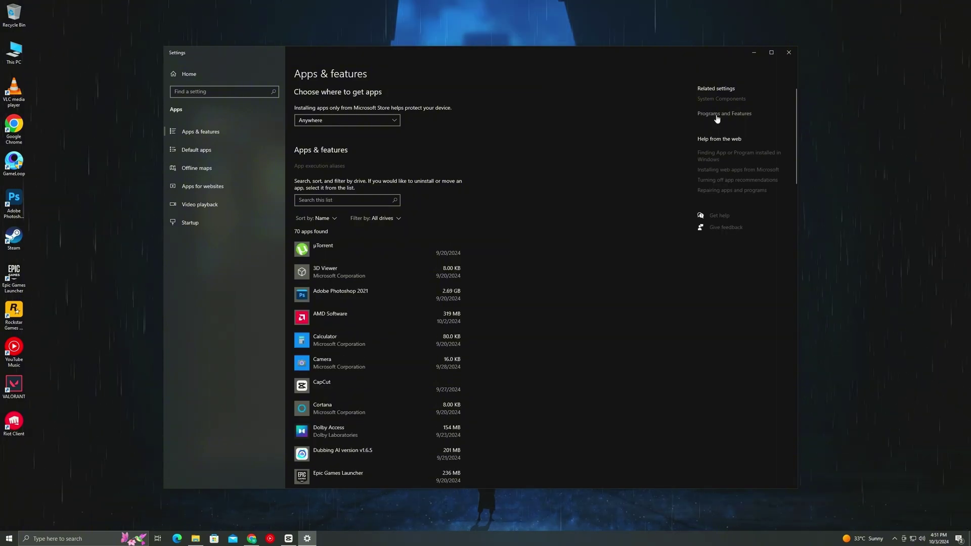
pyautogui.click(716, 115)
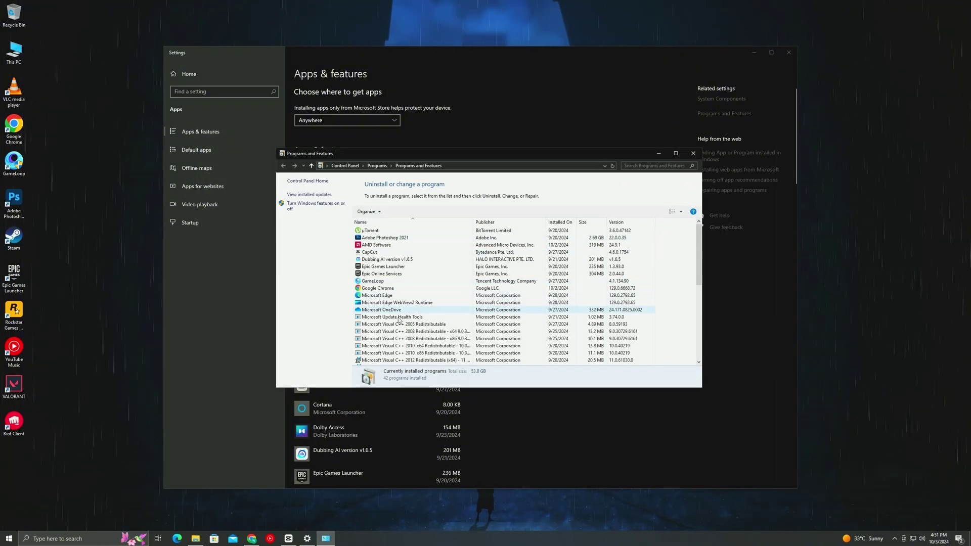
# Step: Repair the Microsoft Visual C++ 2015-2022 Redistributable (x86) with administrator access granted, and close its setup without restarting the computer
pyautogui.scroll(-3, 400, 320)
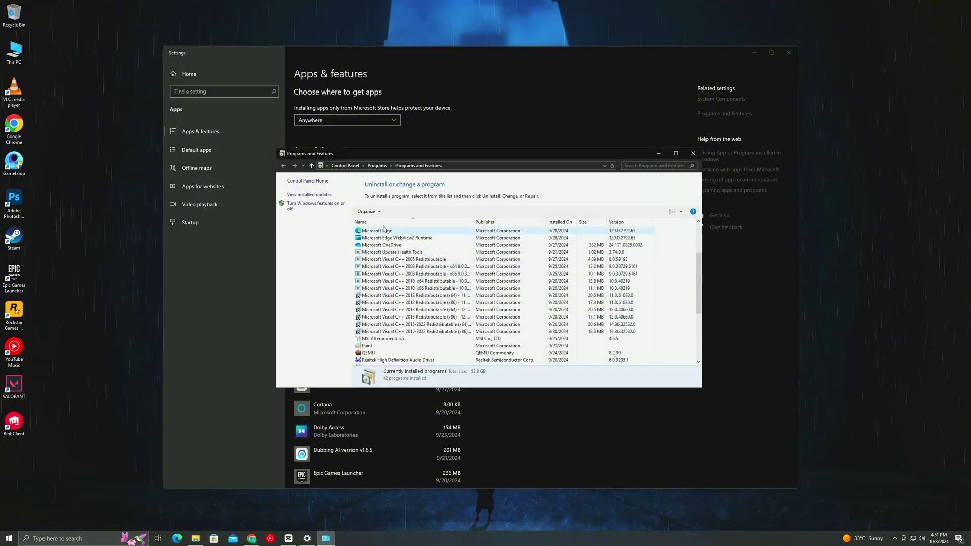
pyautogui.click(387, 332)
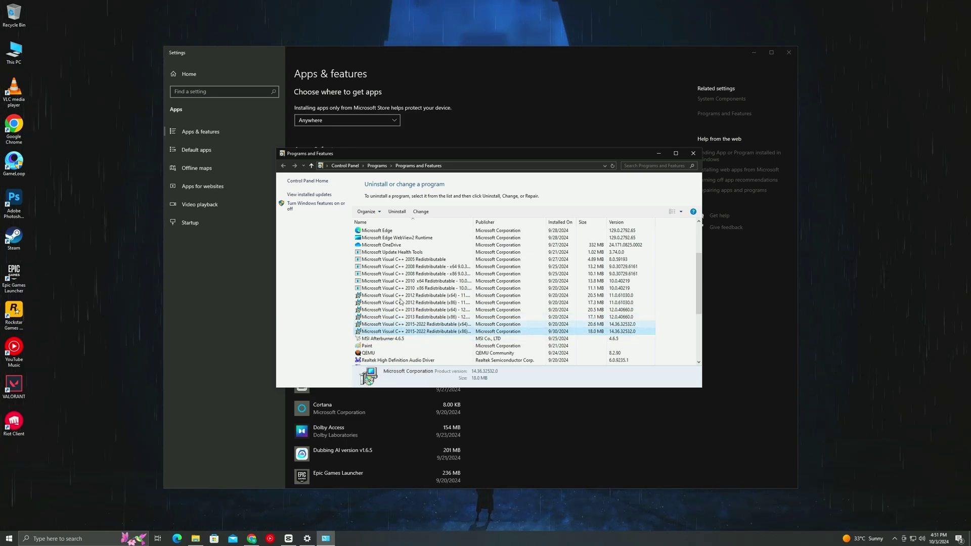
pyautogui.click(397, 211)
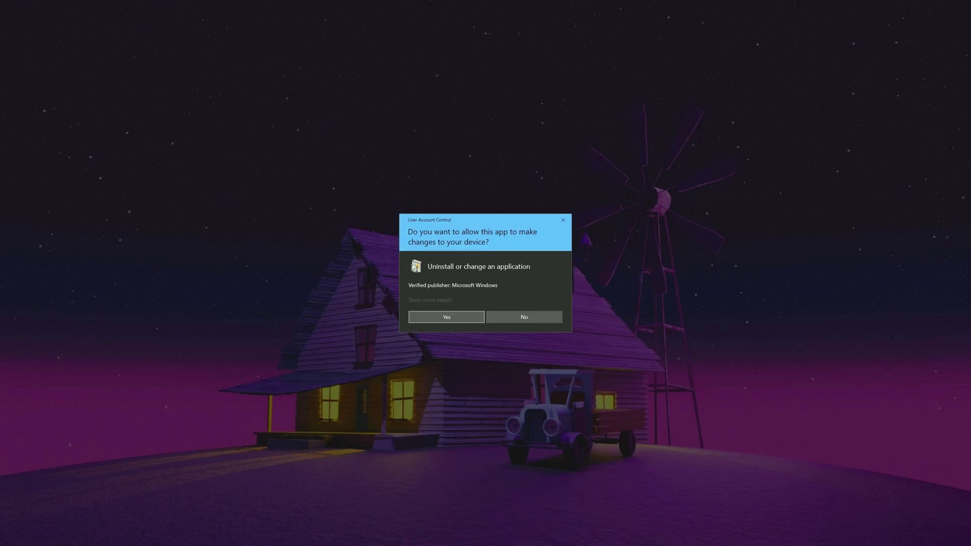
pyautogui.click(450, 317)
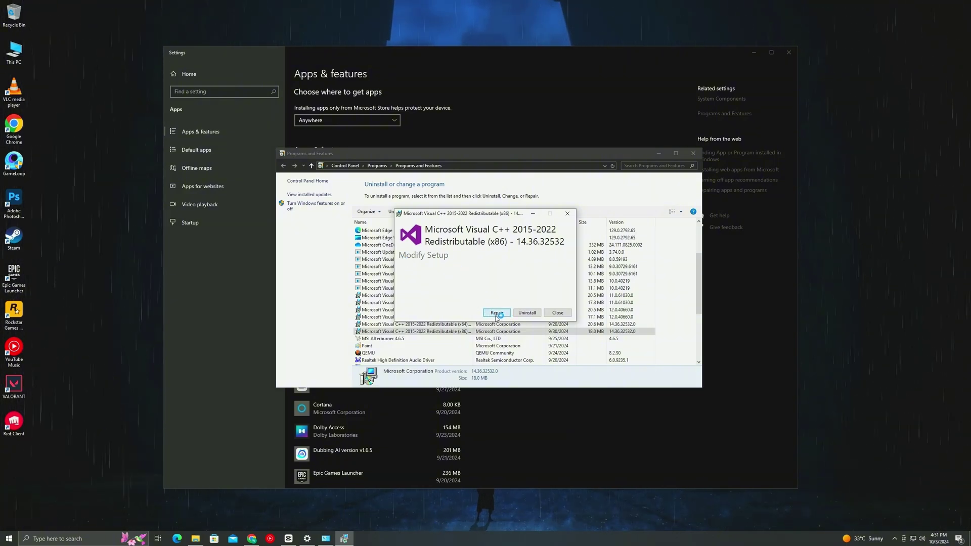
pyautogui.click(497, 313)
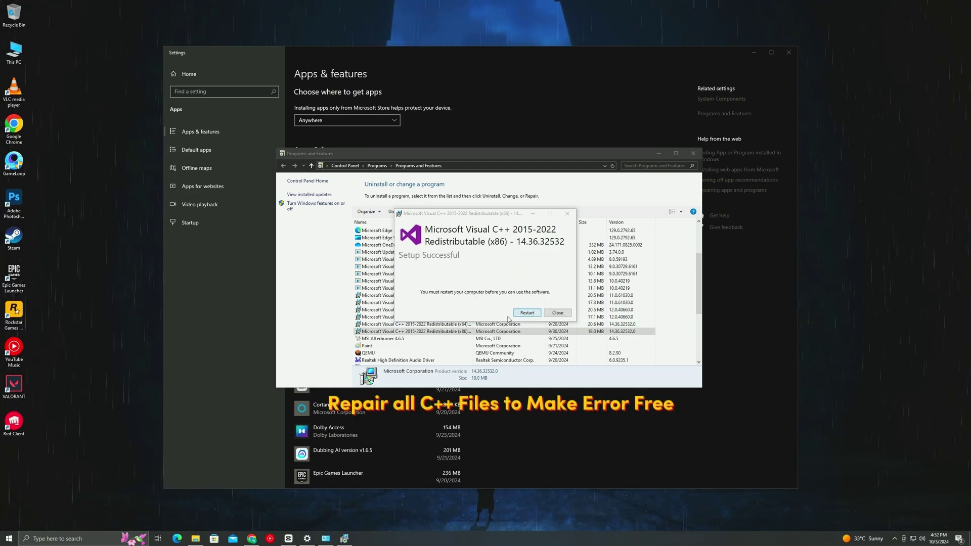
pyautogui.click(558, 313)
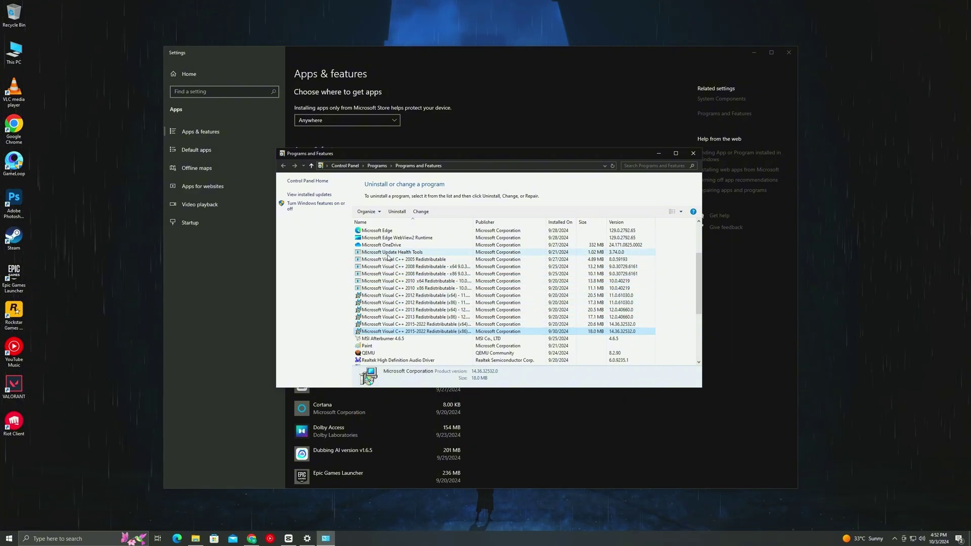
pyautogui.press('Up')
pyautogui.press('Up')
pyautogui.press('Up')
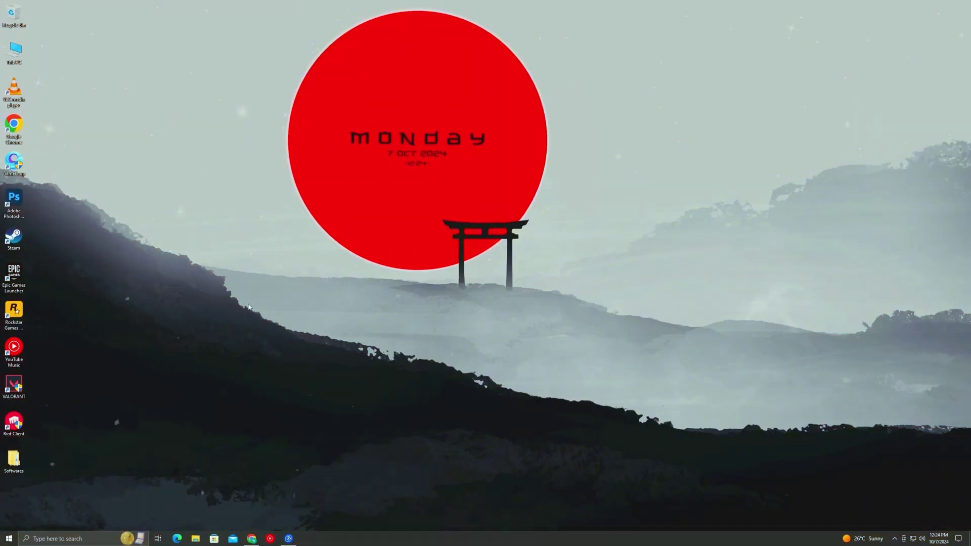
# Step: Open the DirectX_11_Setup folder inside the desktop's Softwares folder and launch DXSETUP
pyautogui.doubleClick(14, 460)
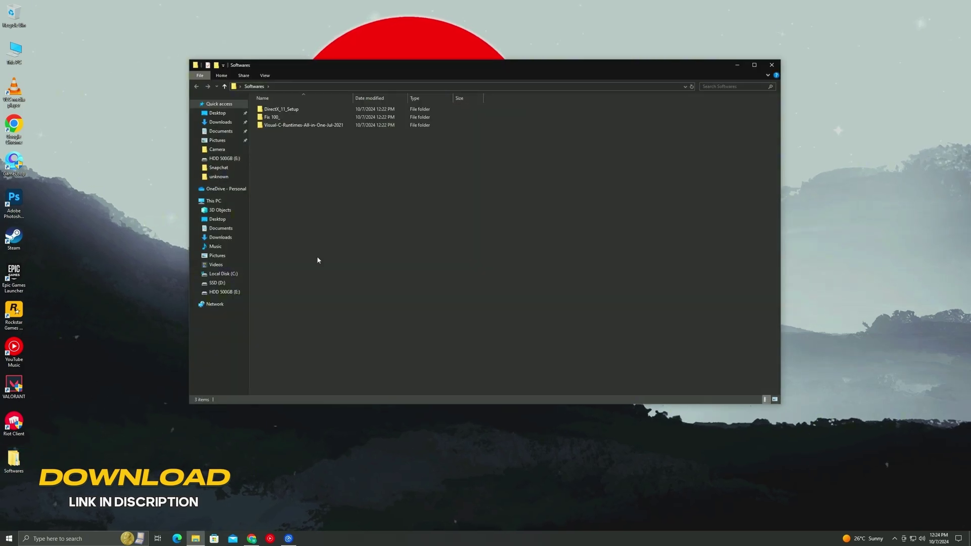
pyautogui.doubleClick(283, 109)
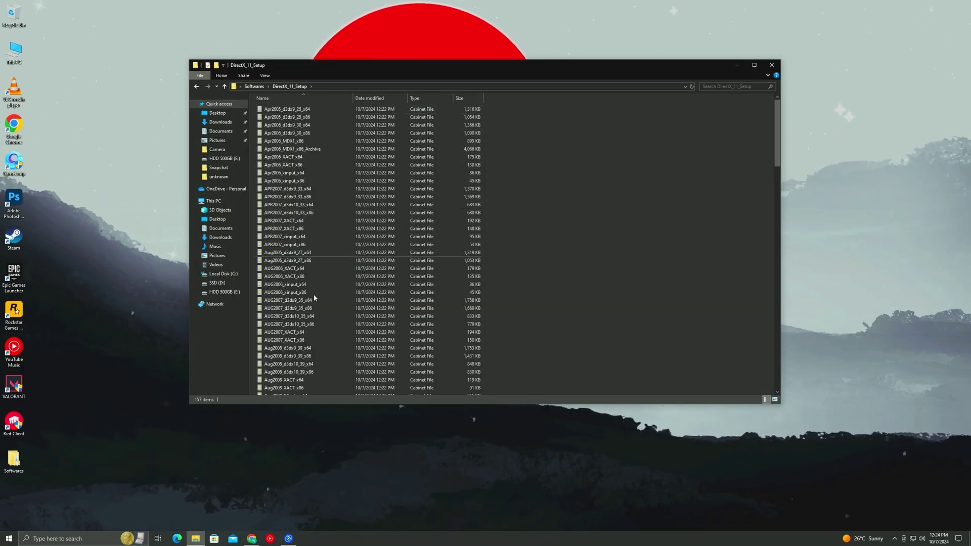
pyautogui.scroll(-12, 278, 228)
pyautogui.click(282, 327)
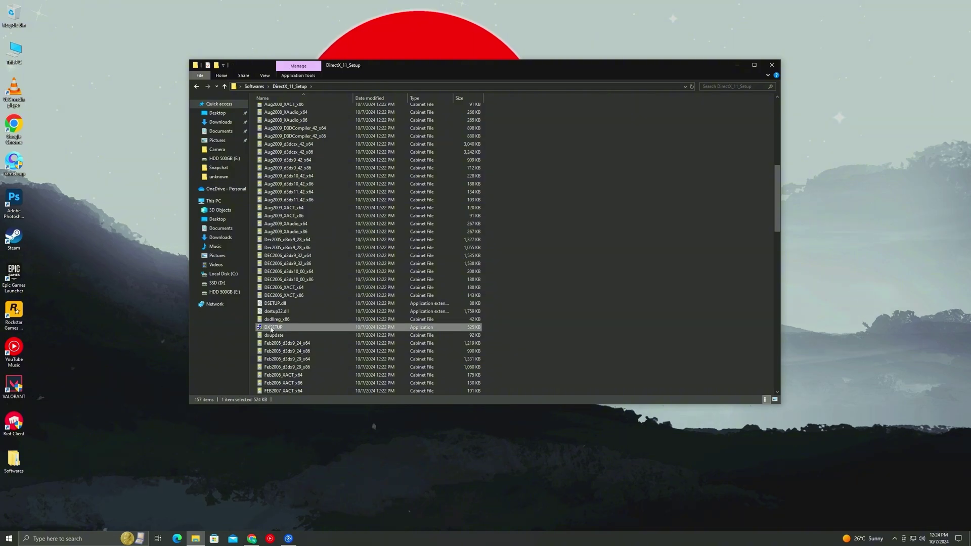
pyautogui.rightClick(271, 328)
pyautogui.click(298, 341)
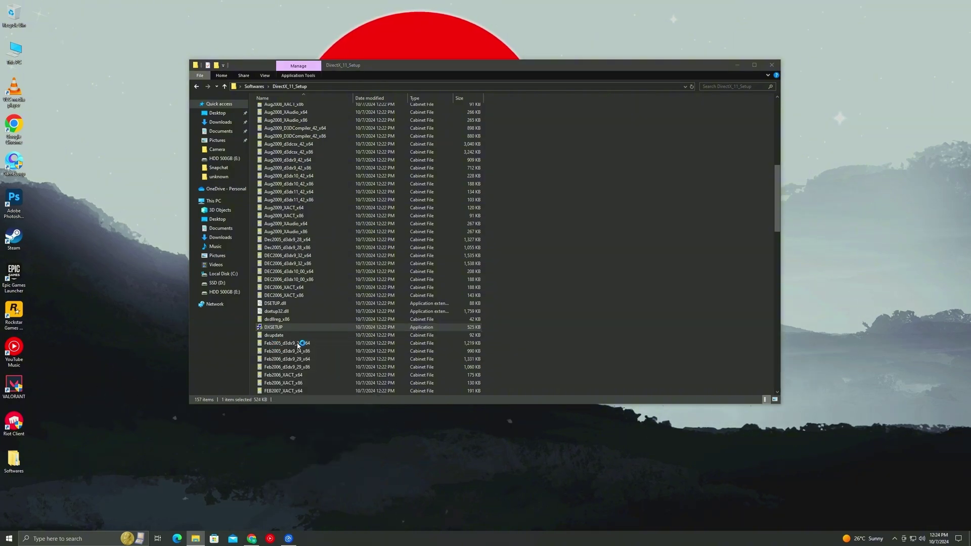
# Step: Go through the DirectX setup wizard to install the components, and finish it
pyautogui.click(179, 176)
pyautogui.click(181, 177)
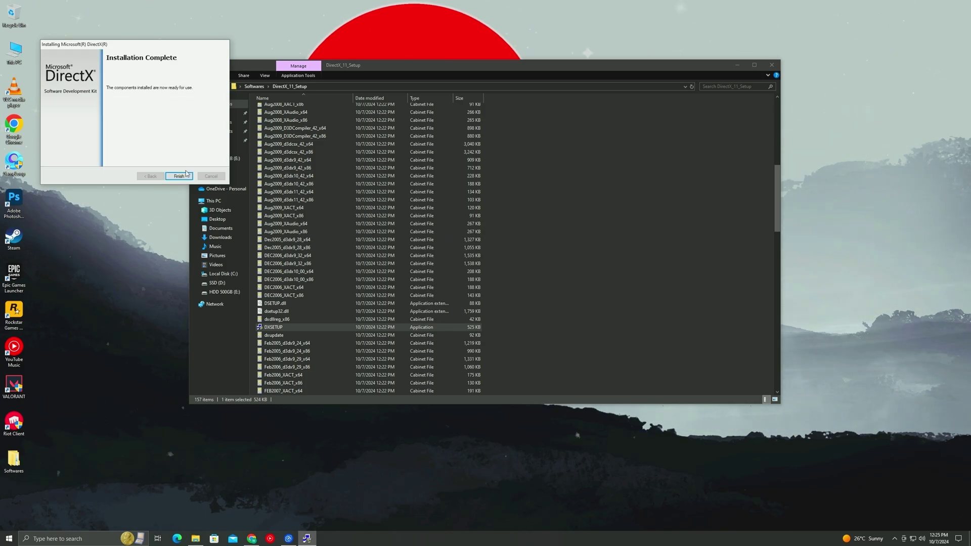
pyautogui.click(178, 175)
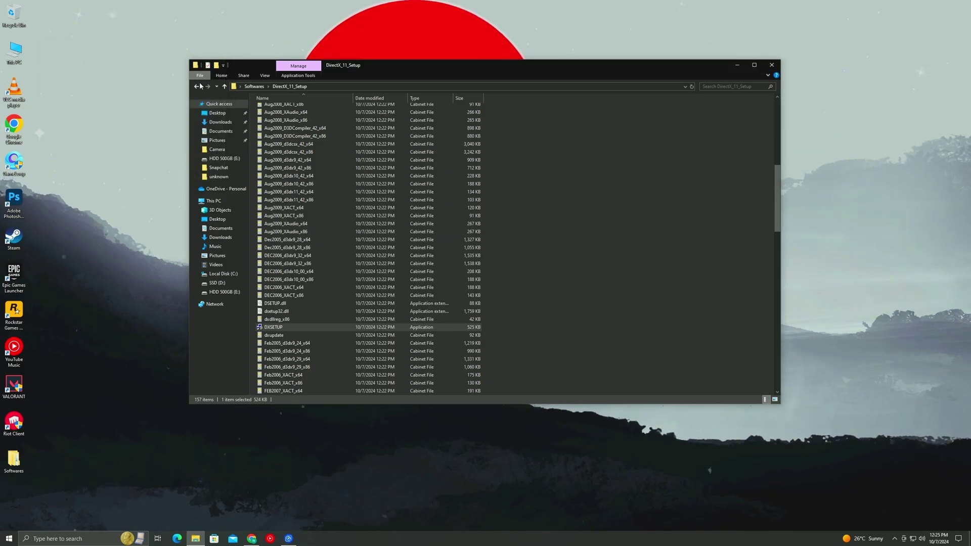
# Step: Run the install_all batch file from Visual-C-Runtimes-All-in-One-Jul-2021 in the Softwares folder, allowing the runtime installers to make changes
pyautogui.click(199, 86)
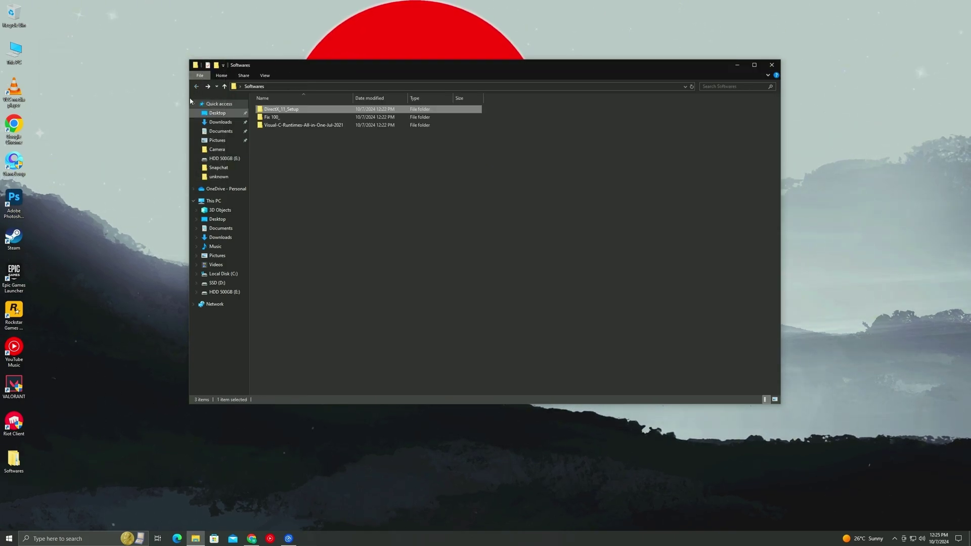
pyautogui.doubleClick(290, 126)
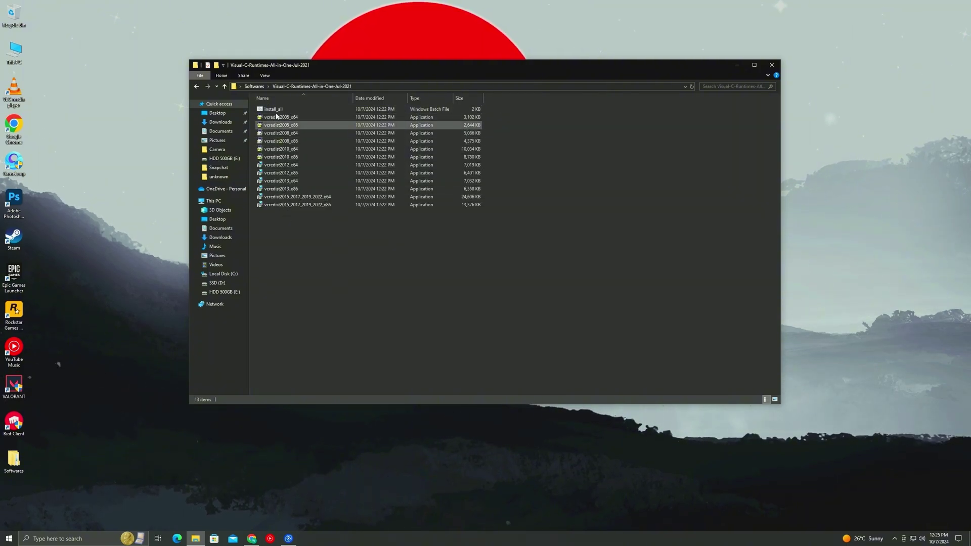
pyautogui.click(276, 109)
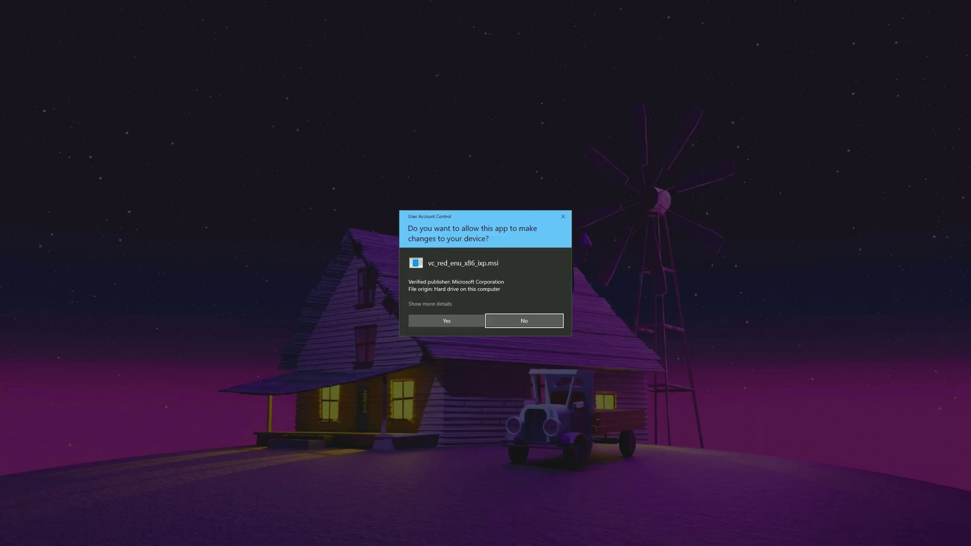
pyautogui.click(438, 320)
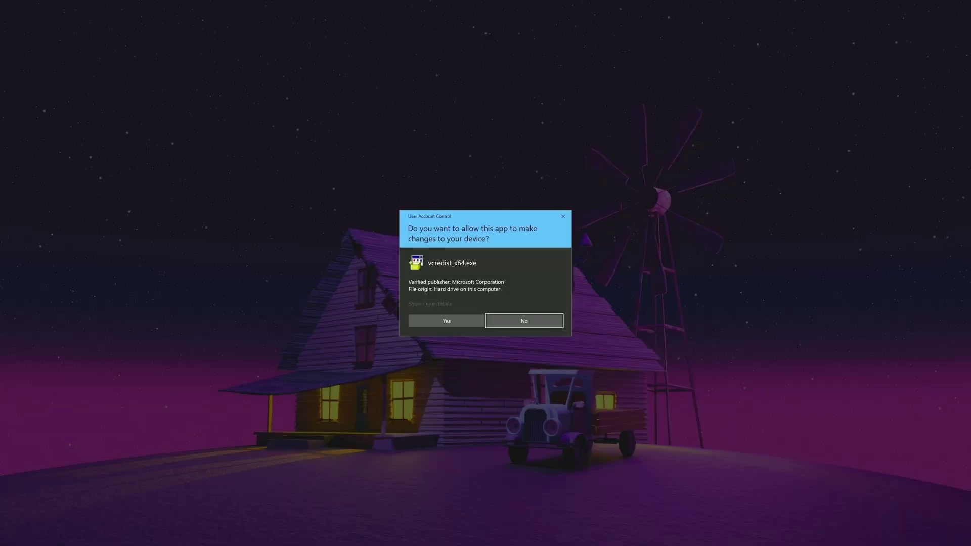
pyautogui.click(417, 321)
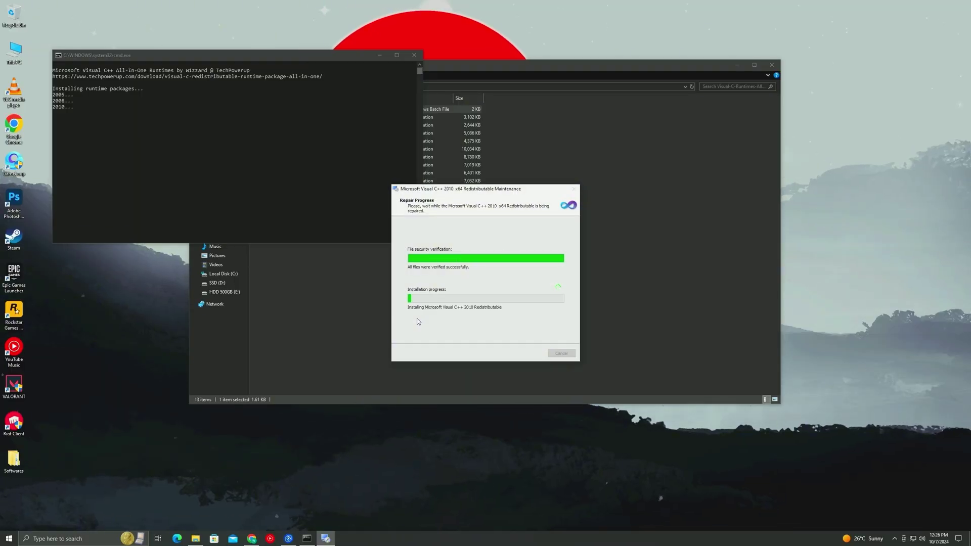